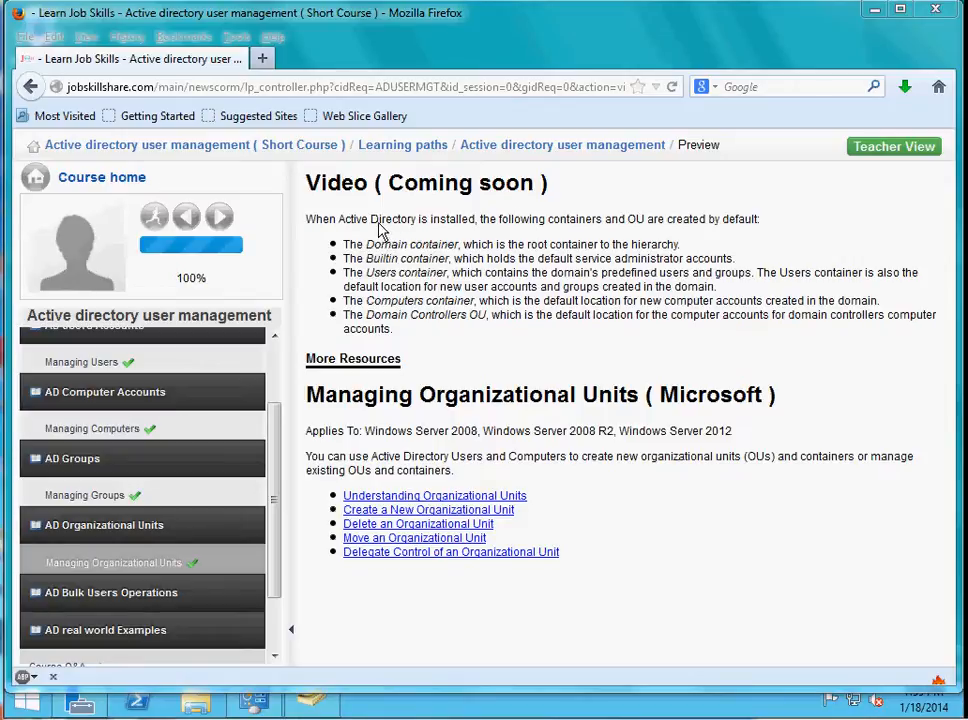
Read the course page's descriptions of the default Active Directory containers and the Domain Controllers OU, highlighting the relevant text.
left_click_drag(344, 246, 535, 258)
left_click(390, 274)
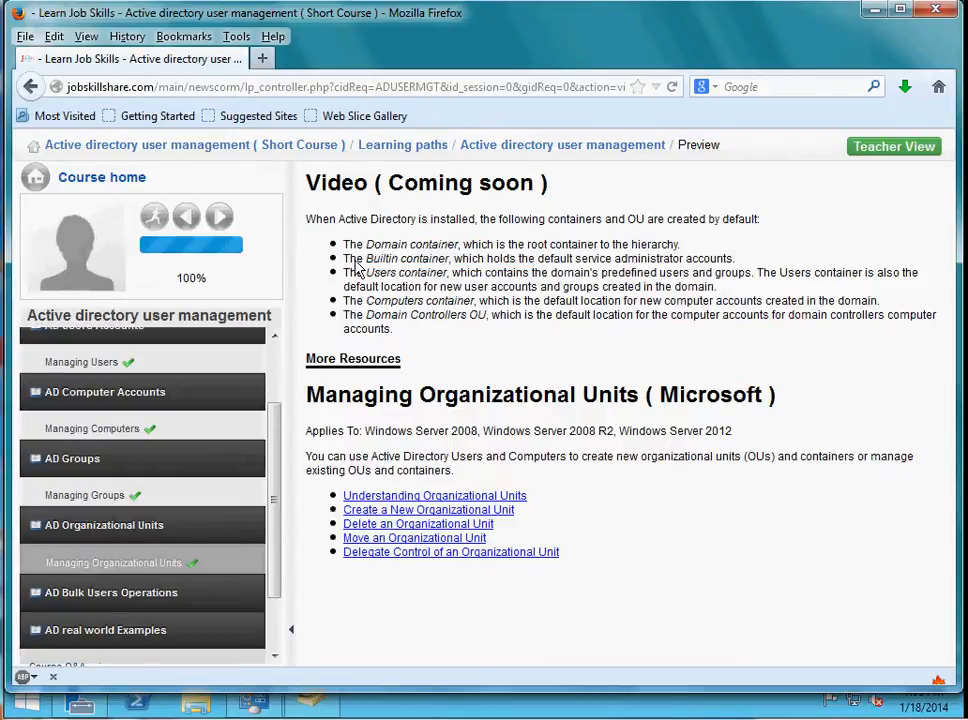
left_click_drag(347, 264, 697, 256)
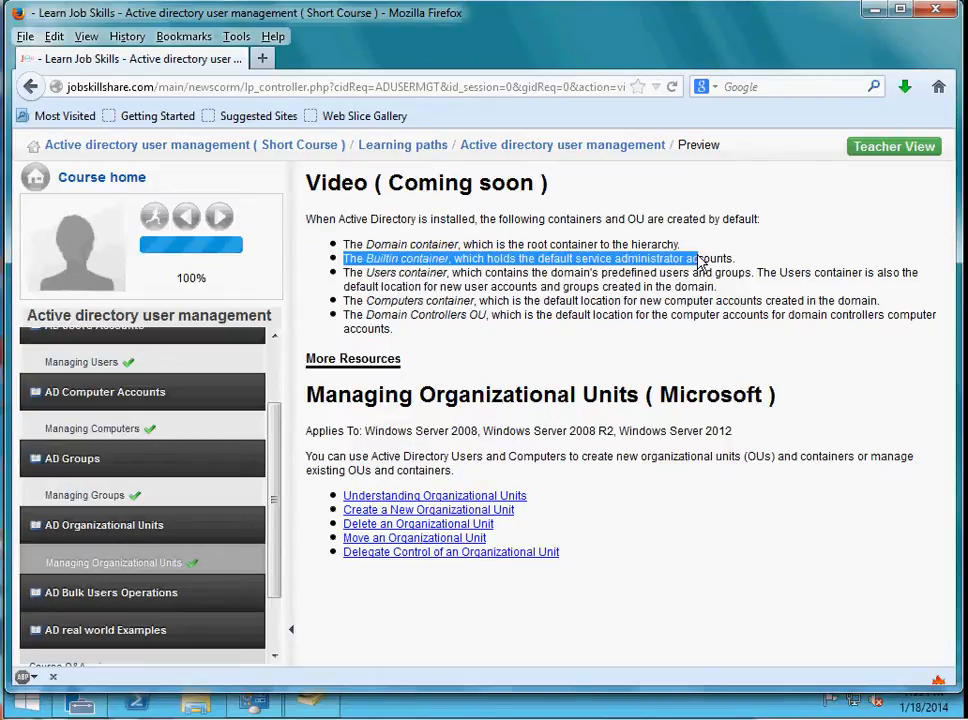
left_click(342, 280)
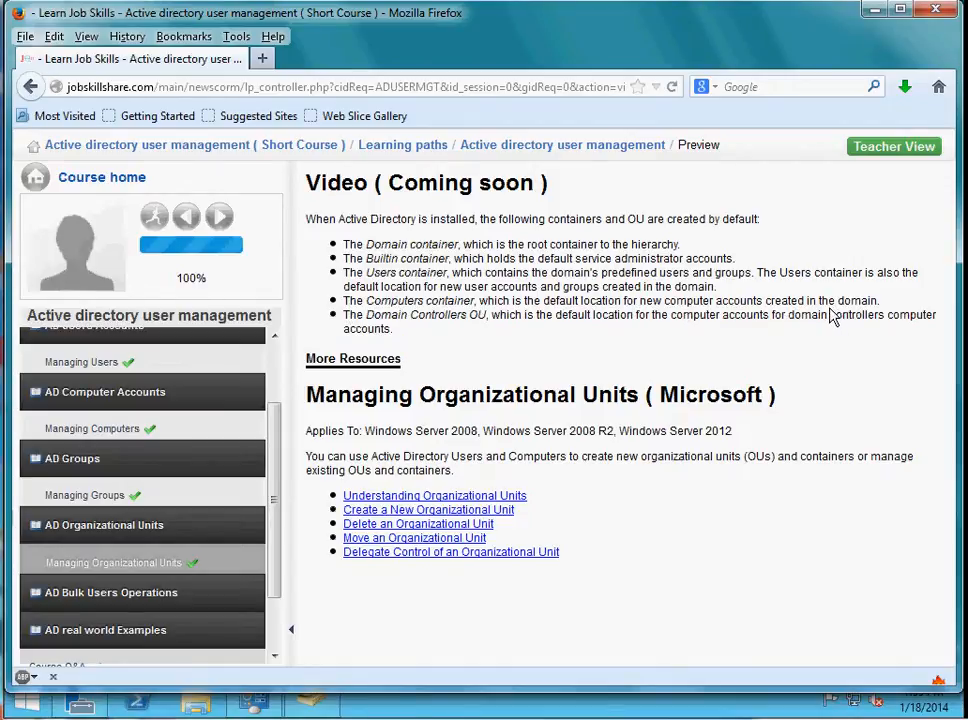
left_click_drag(344, 299, 473, 300)
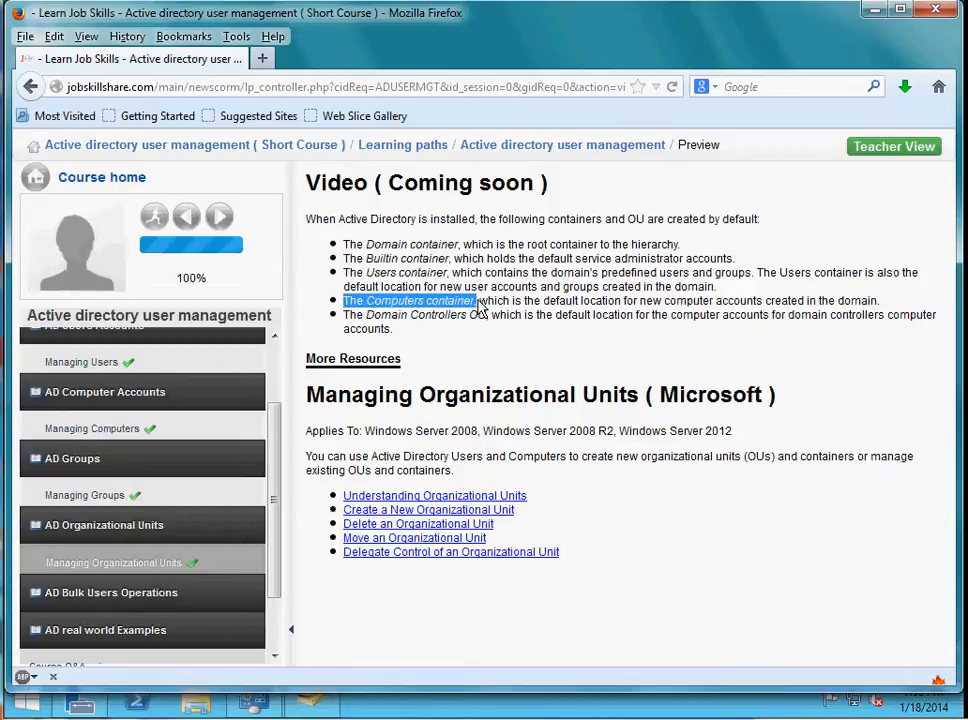
left_click_drag(480, 310, 474, 310)
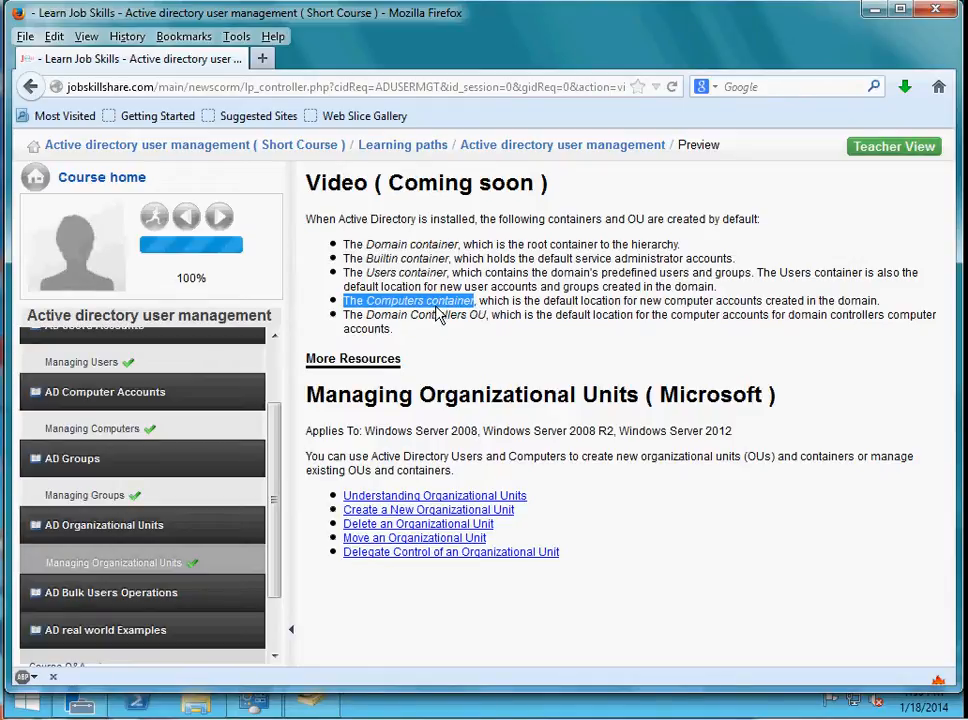
left_click(480, 312)
left_click_drag(476, 302, 340, 302)
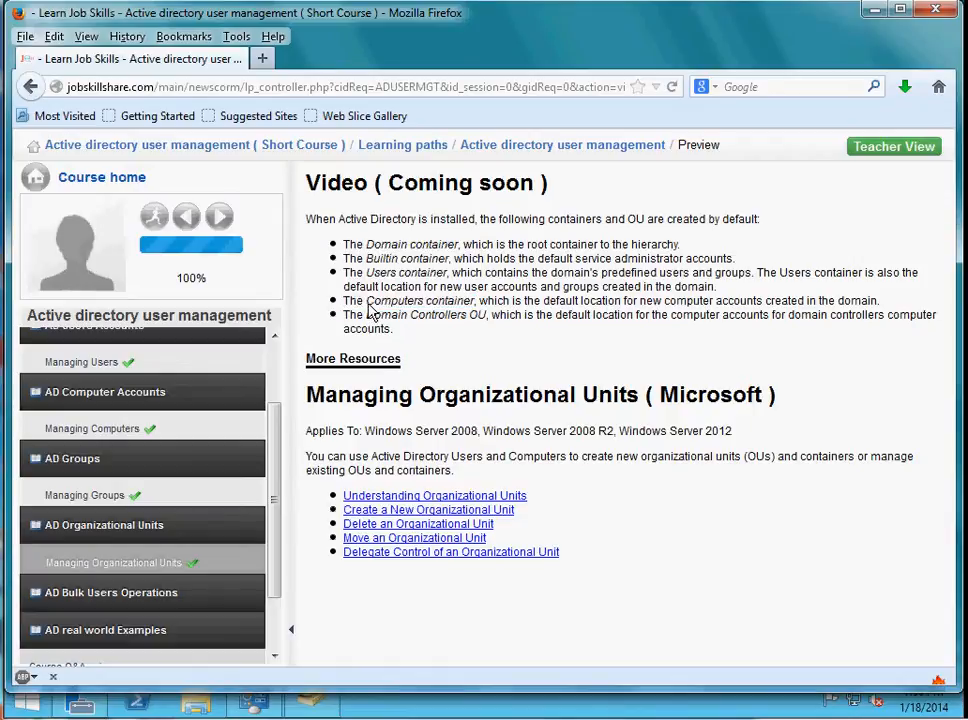
left_click_drag(366, 302, 481, 308)
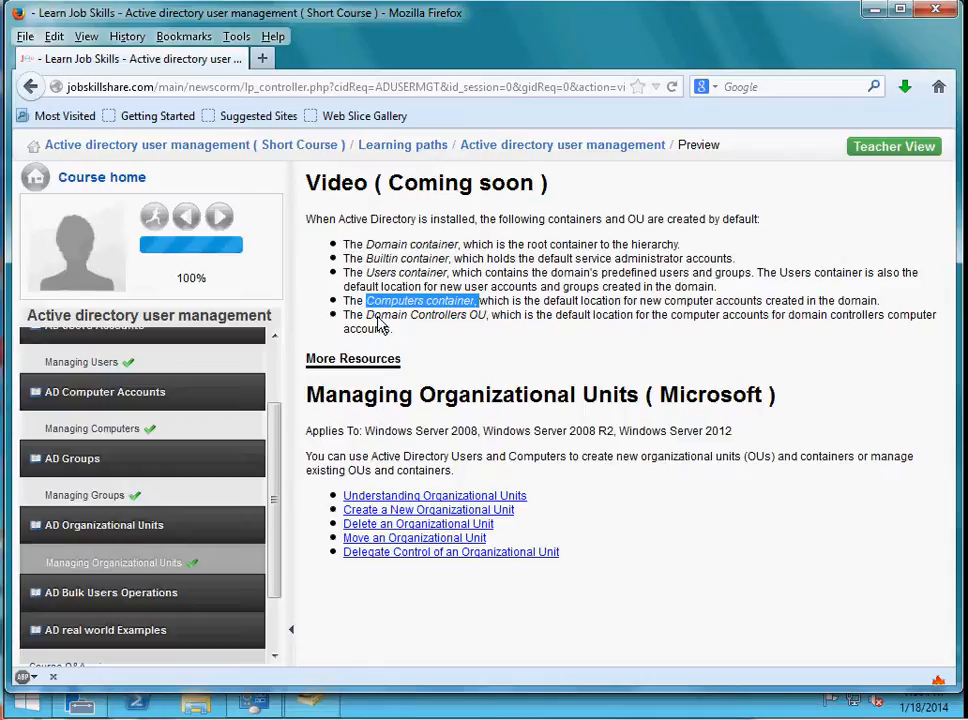
left_click_drag(374, 318, 490, 333)
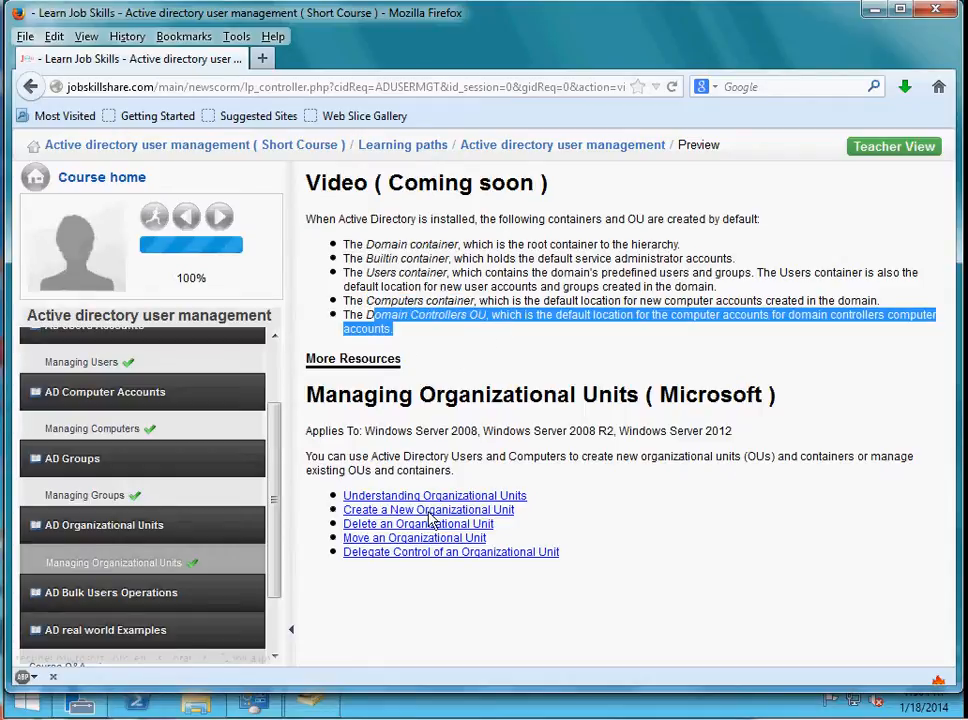
left_click(555, 492)
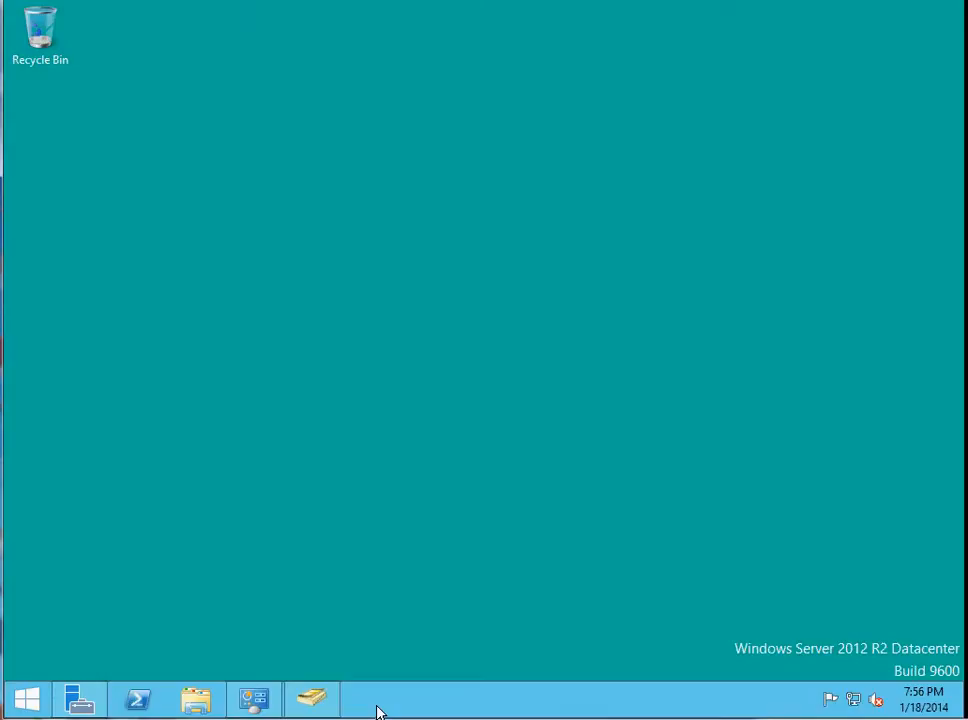
Return to the desktop, search Windows for "active" and open Active Directory Users and Computers.
left_click(79, 694)
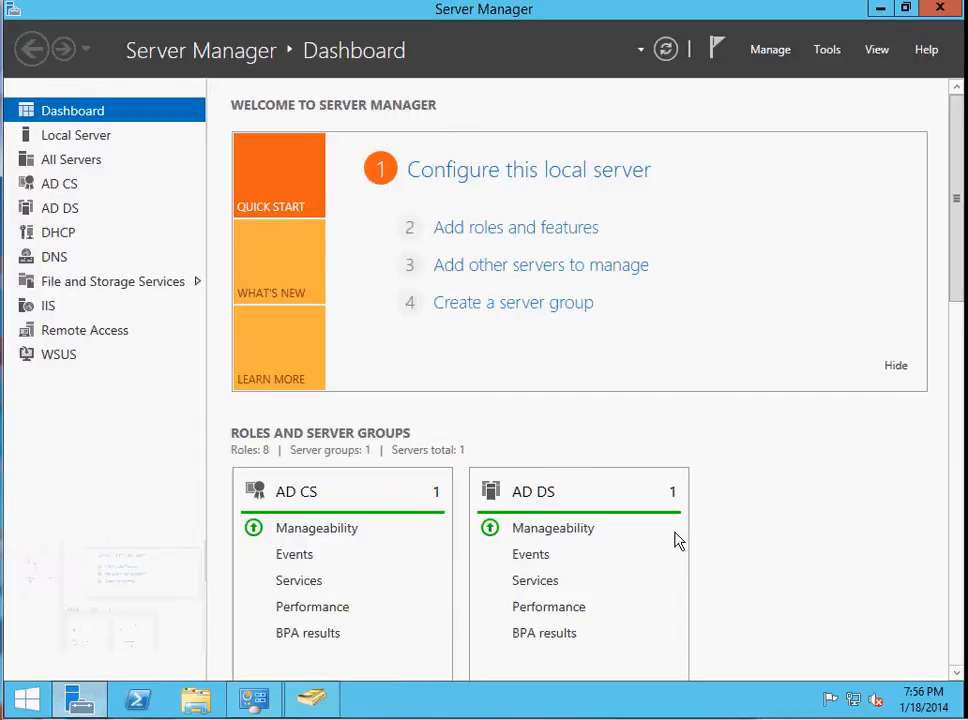
left_click(960, 707)
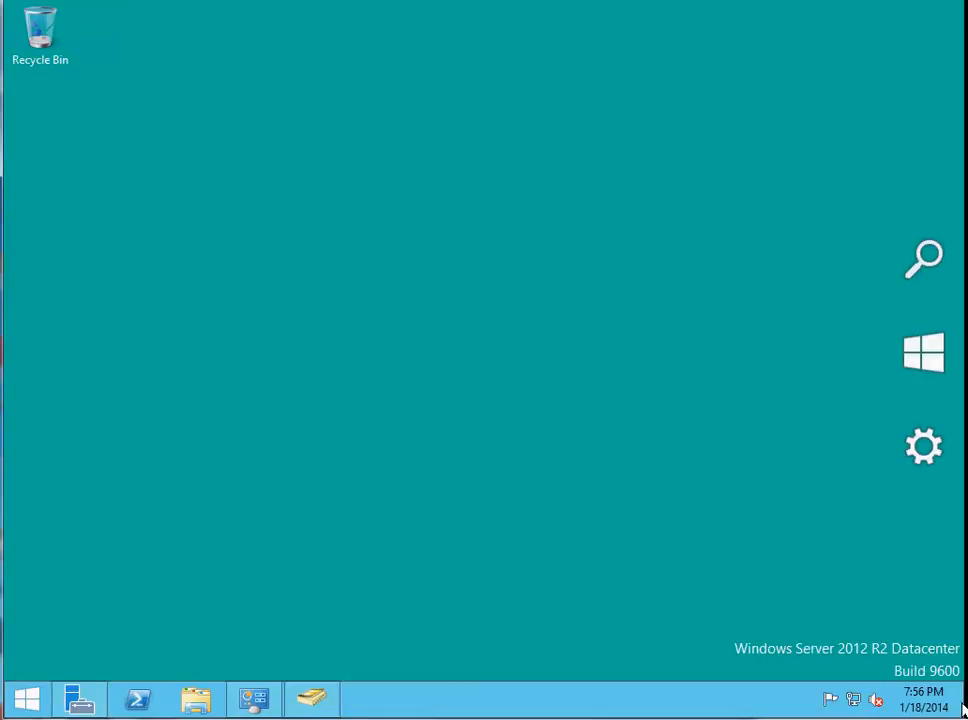
left_click(923, 280)
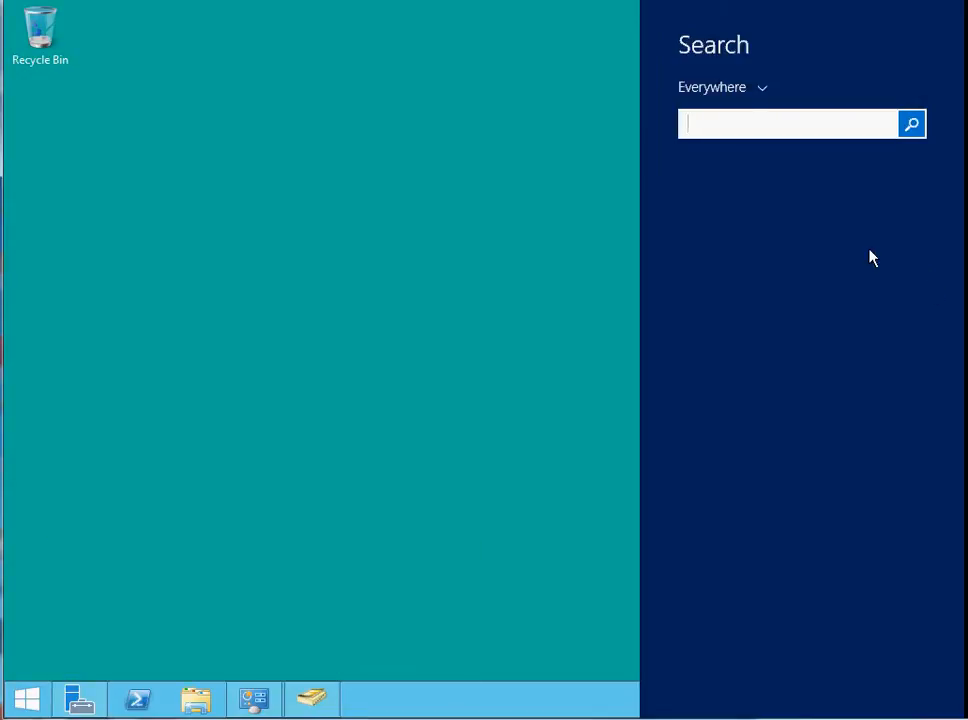
type("active")
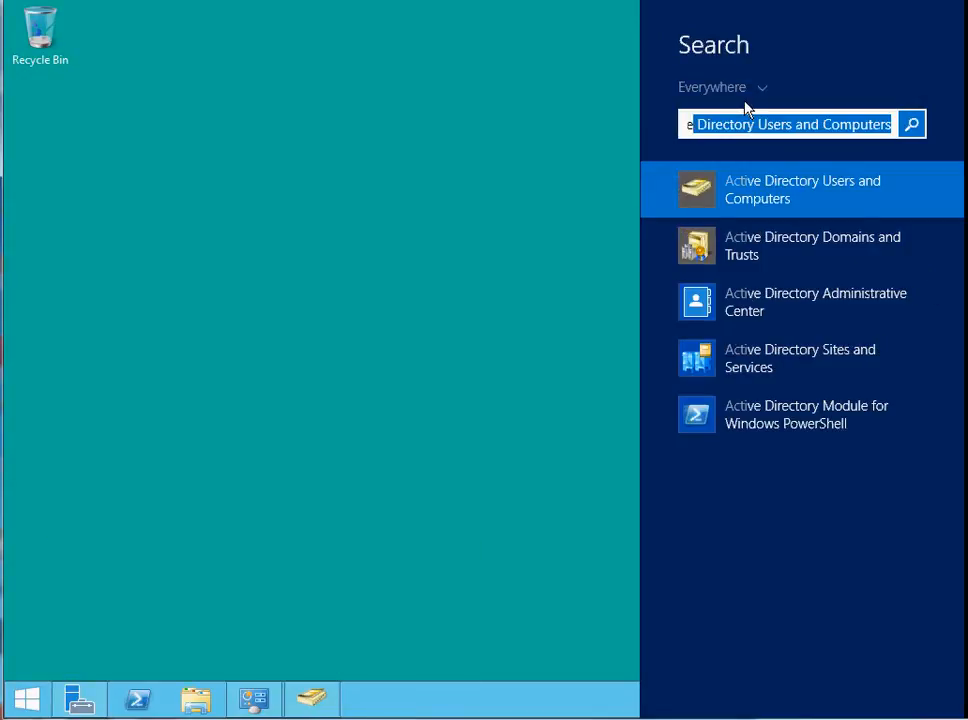
left_click(836, 200)
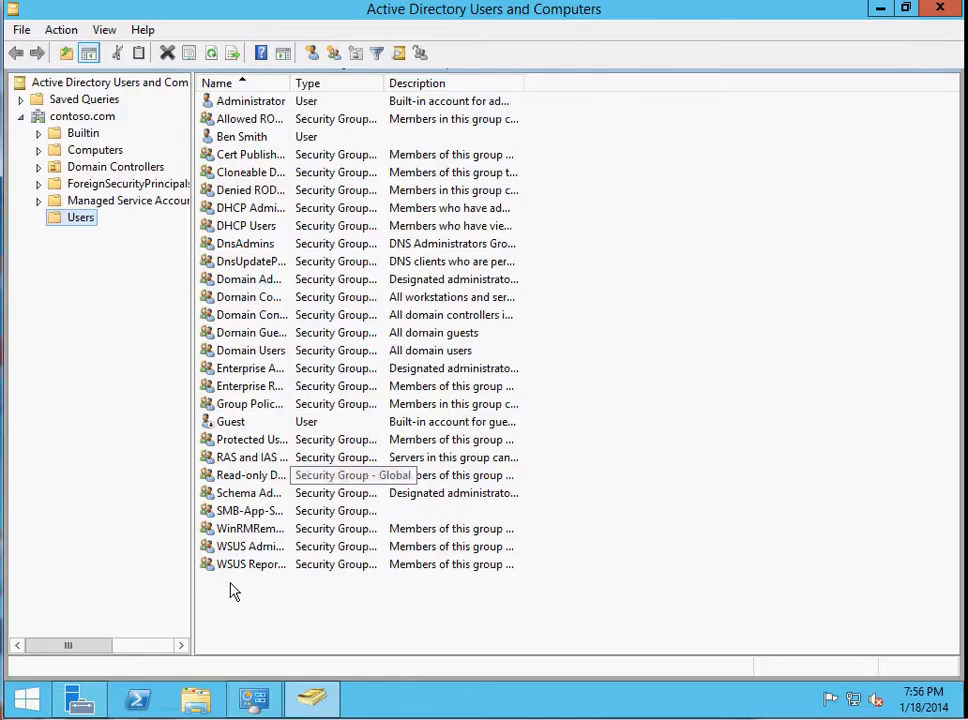
Switch to Server Manager and launch Active Directory Users and Computers from its management tools.
left_click(80, 700)
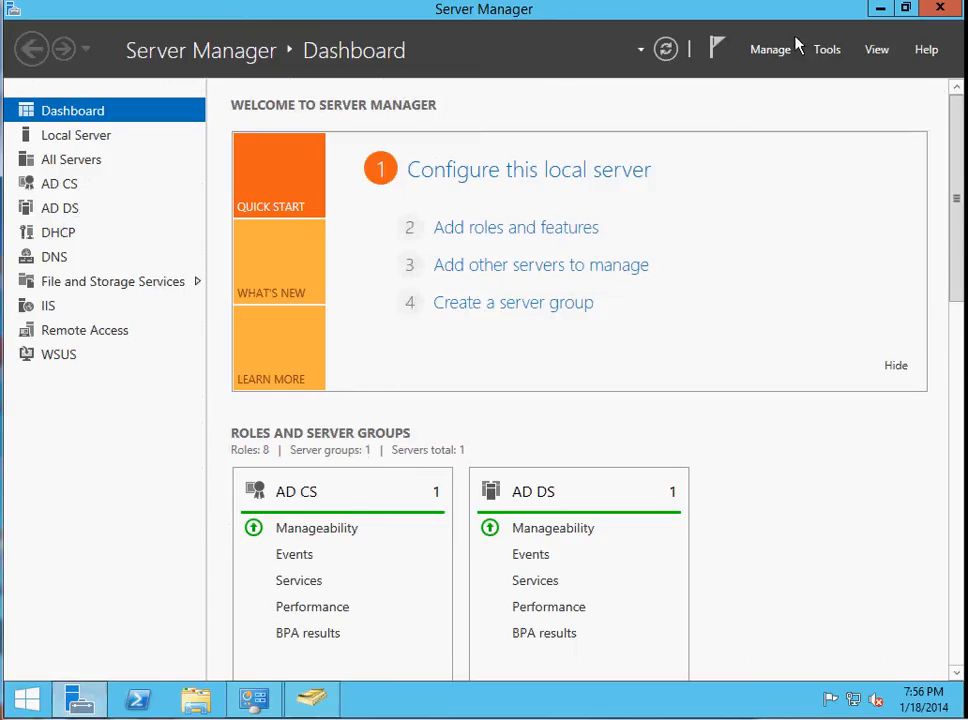
left_click(827, 52)
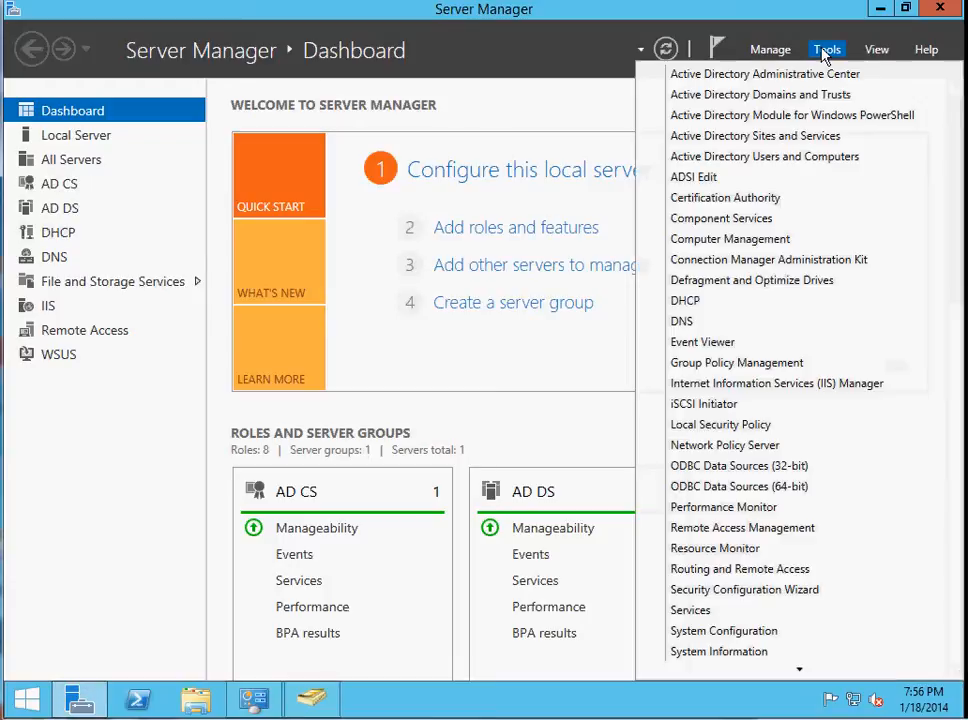
left_click(752, 160)
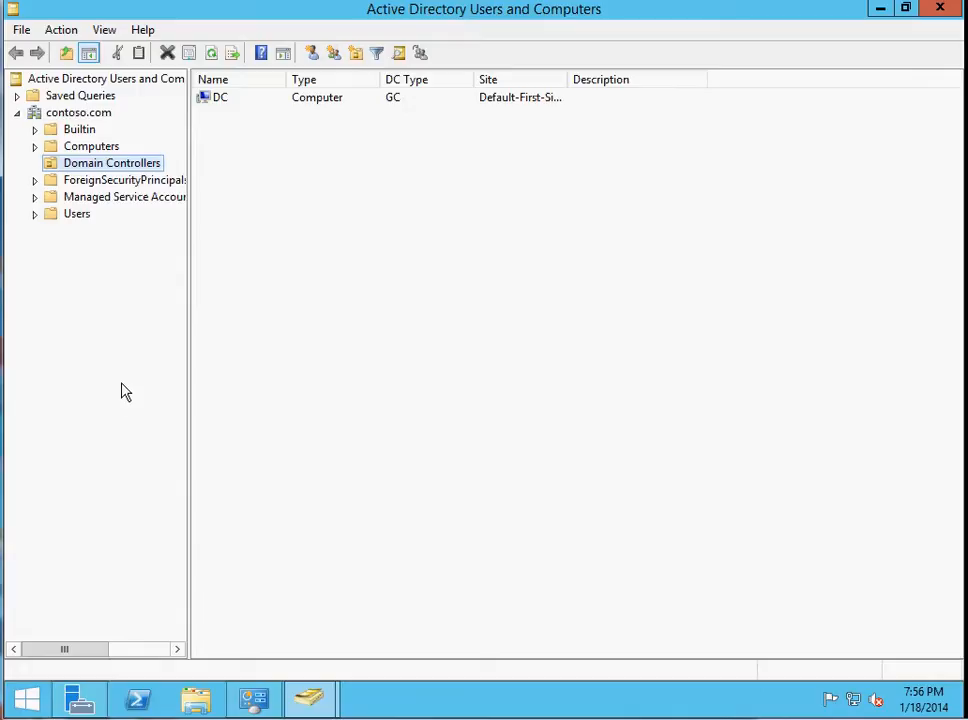
Examine the contoso.com domain and the contents of its Builtin, Computers, Users, Managed Service Accounts and ForeignSecurityPrincipals containers.
left_click(72, 116)
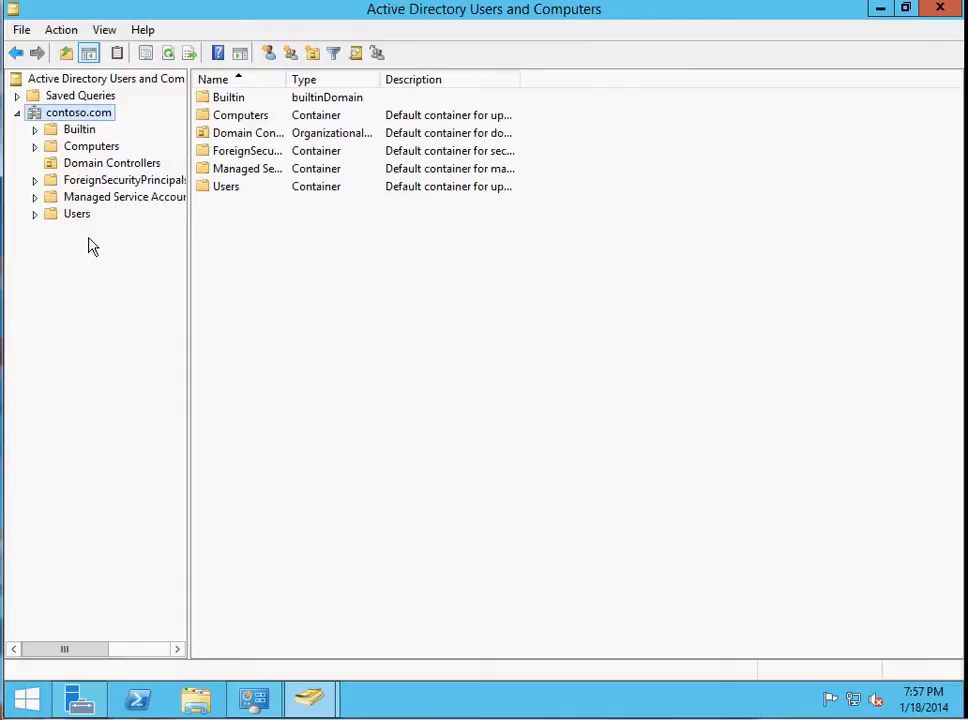
left_click(74, 130)
left_click(72, 148)
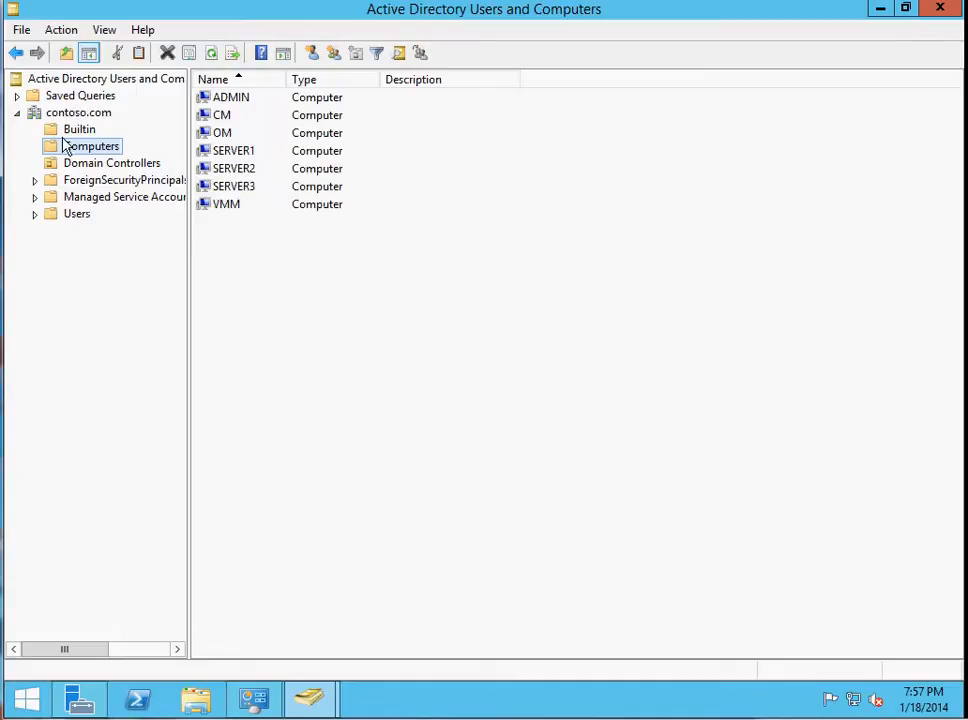
left_click(76, 215)
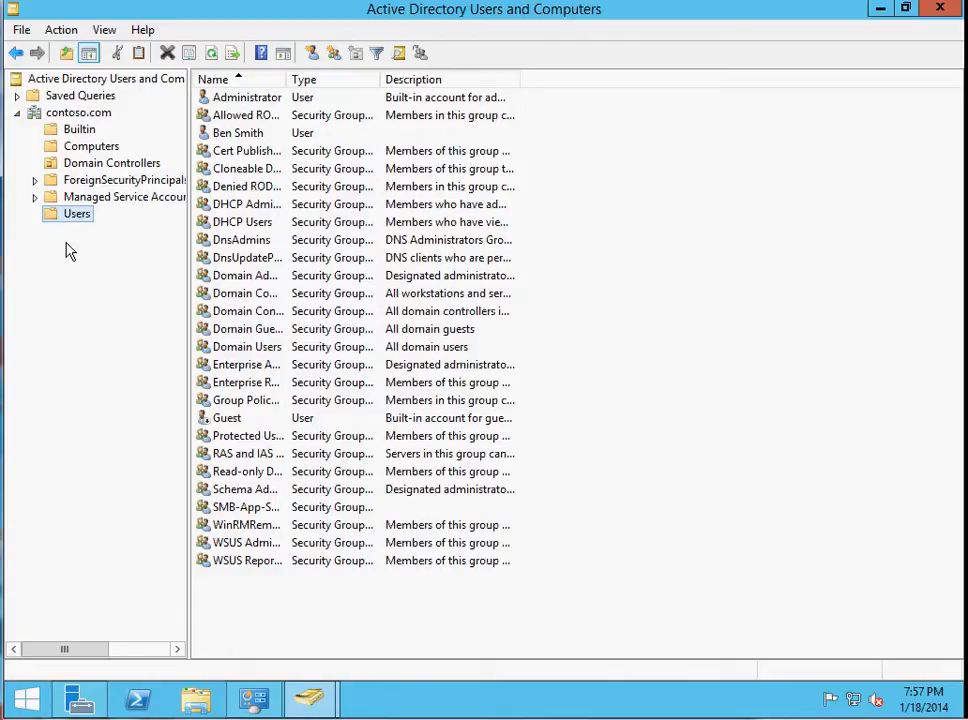
left_click(53, 201)
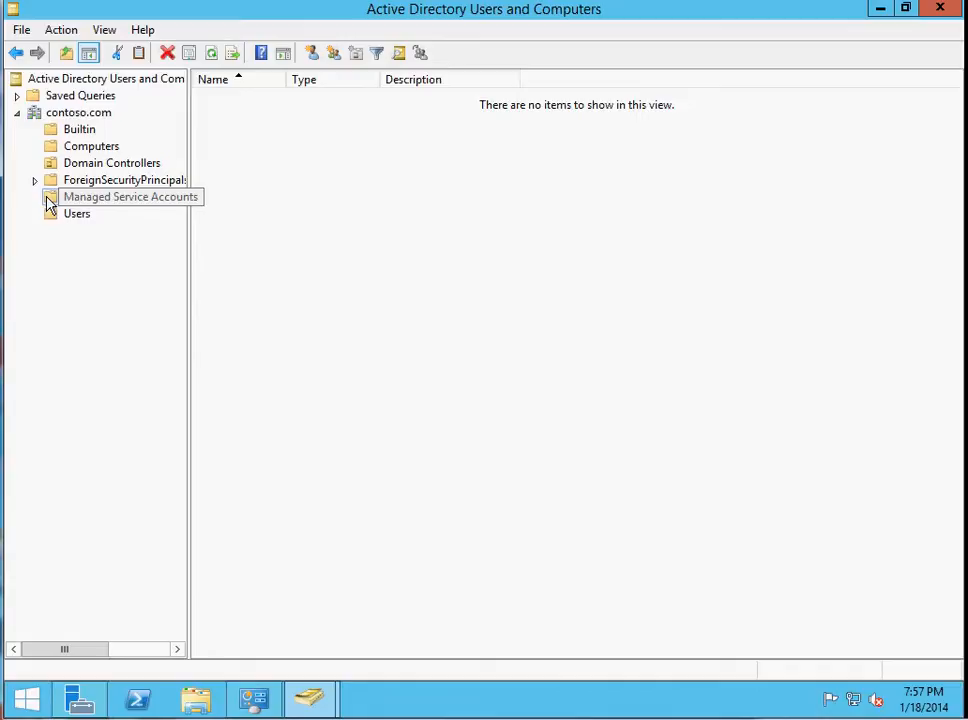
left_click(55, 181)
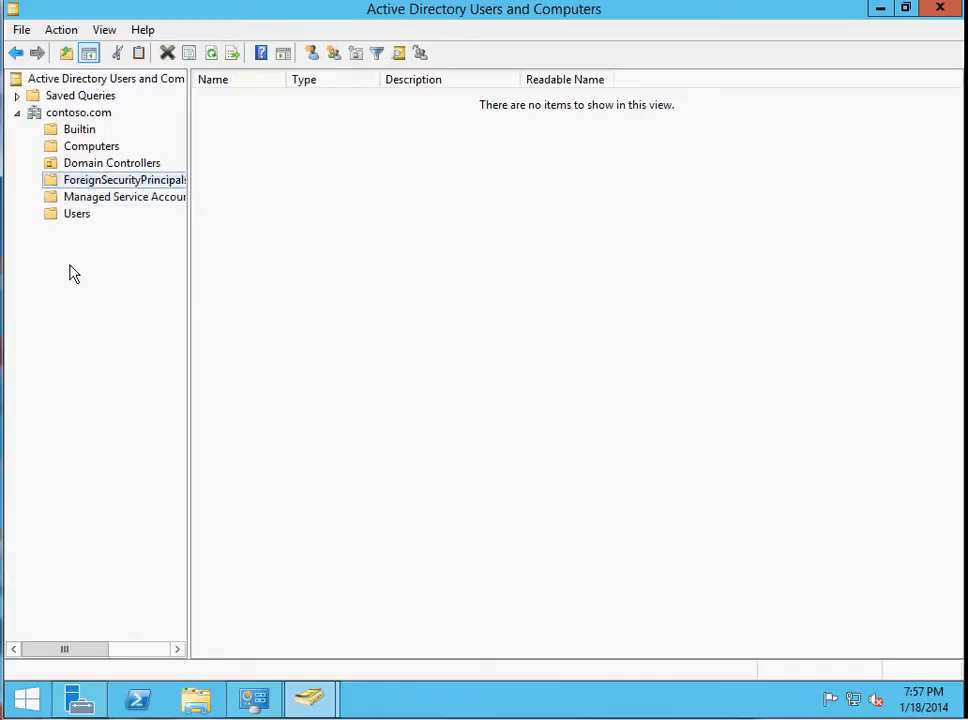
left_click(54, 218)
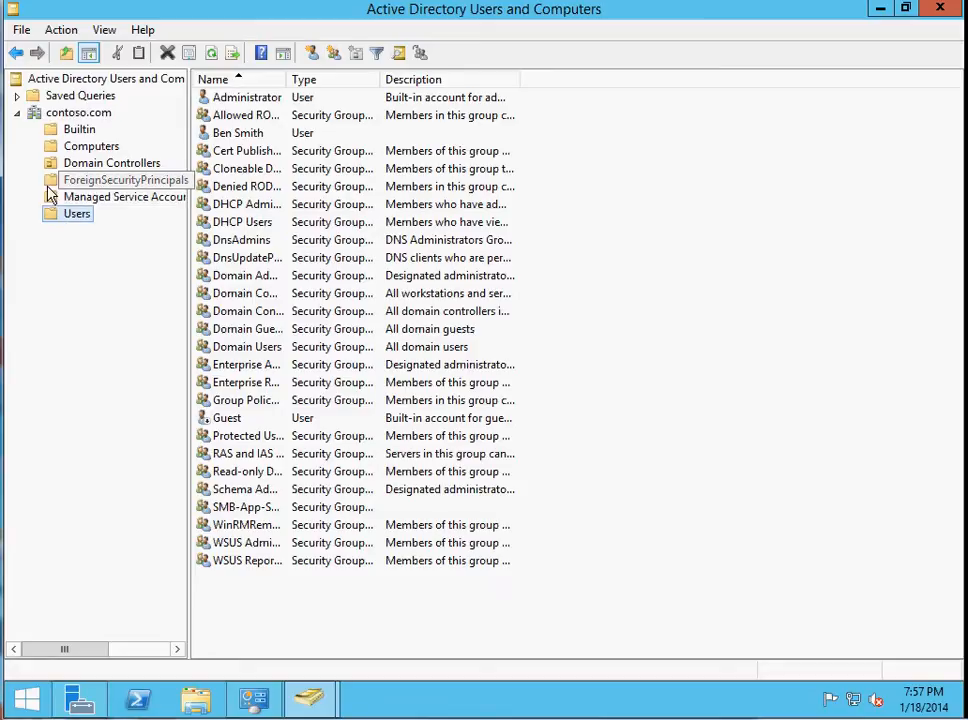
left_click(53, 150)
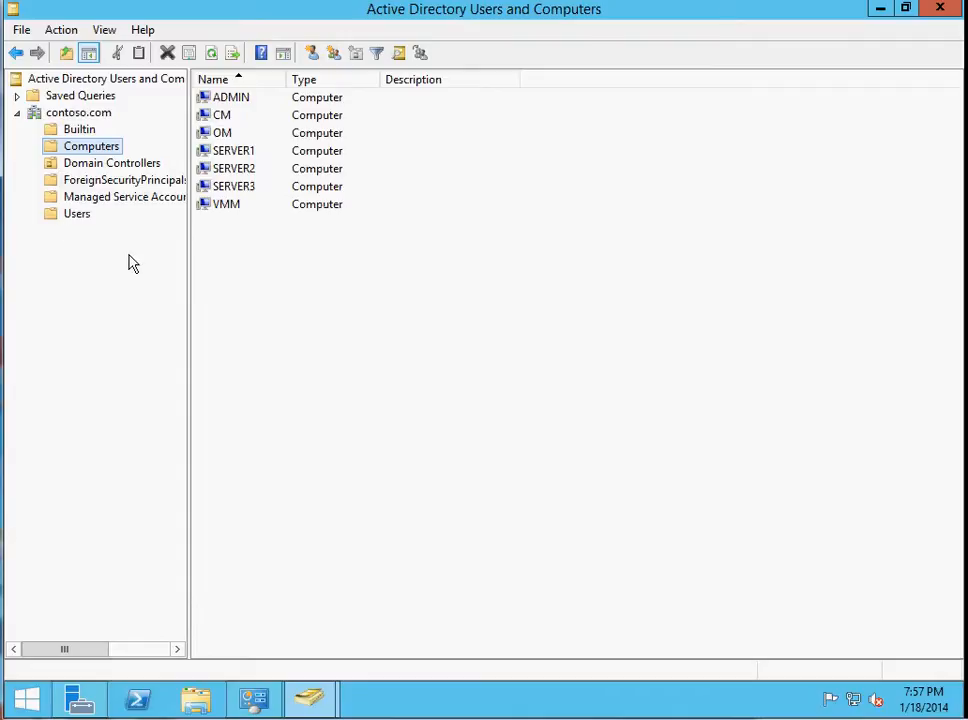
left_click(79, 220)
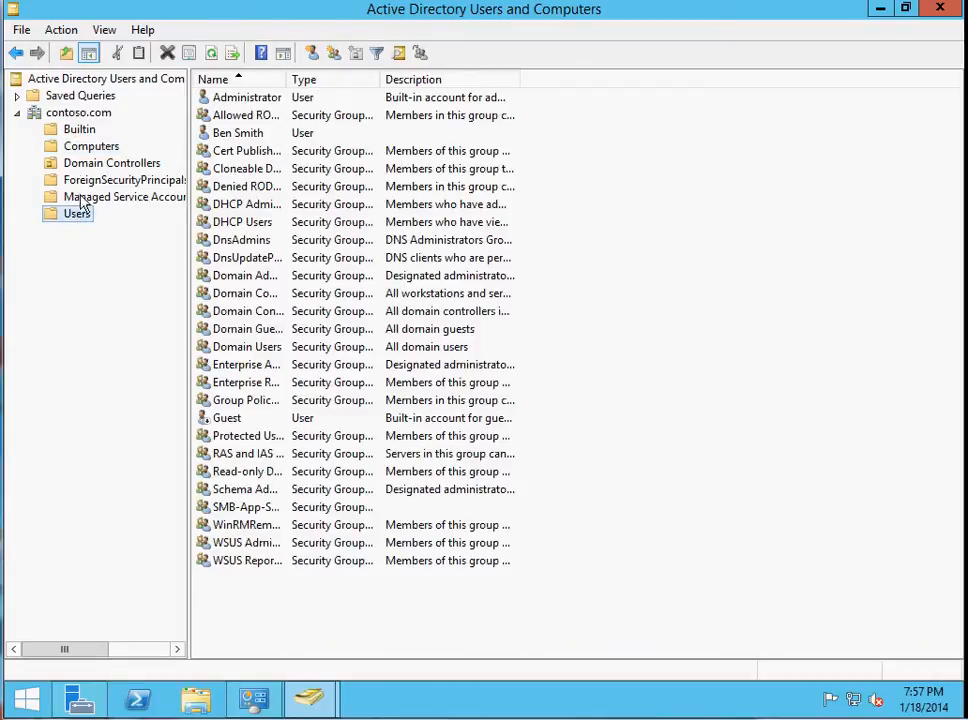
left_click(91, 148)
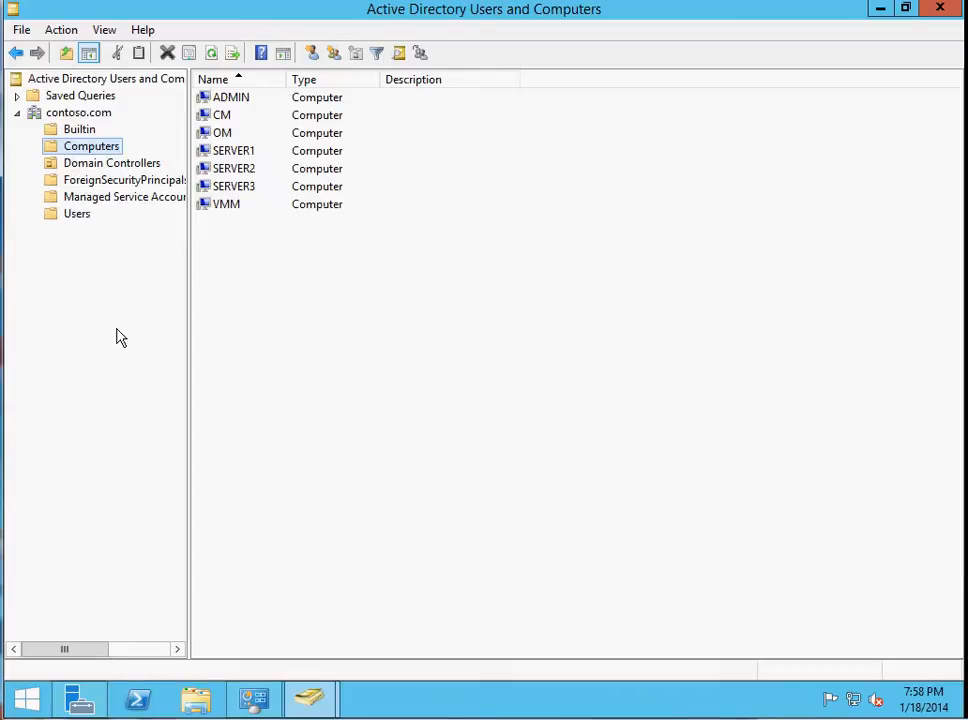
Create an organizational unit named Sales directly under contoso.com, keeping it protected from accidental deletion.
left_click(78, 114)
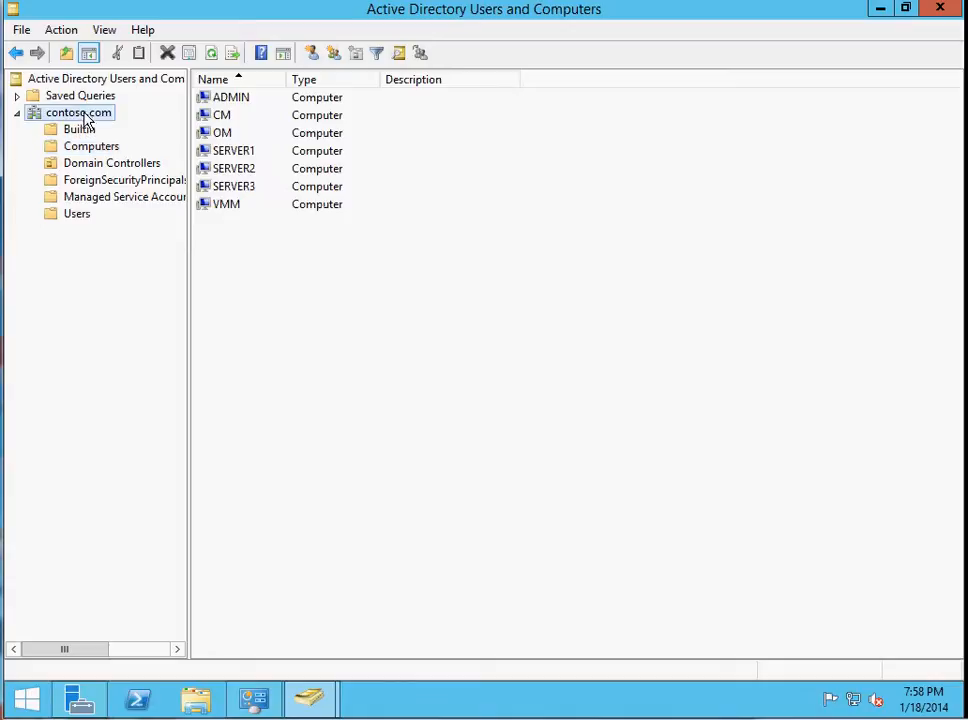
right_click(80, 118)
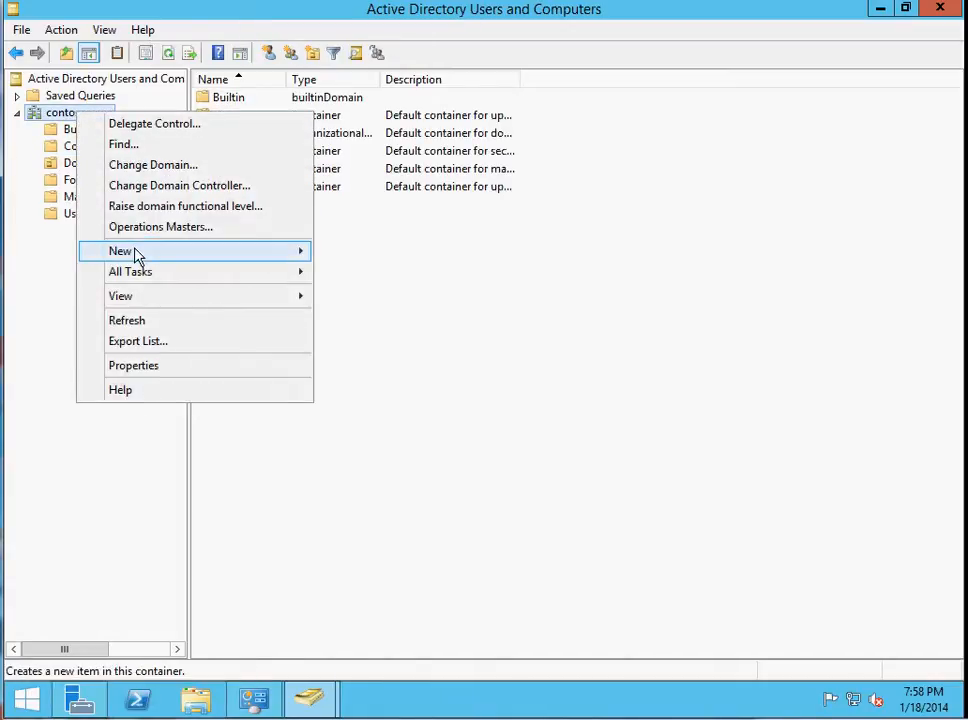
mouse_move(137, 256)
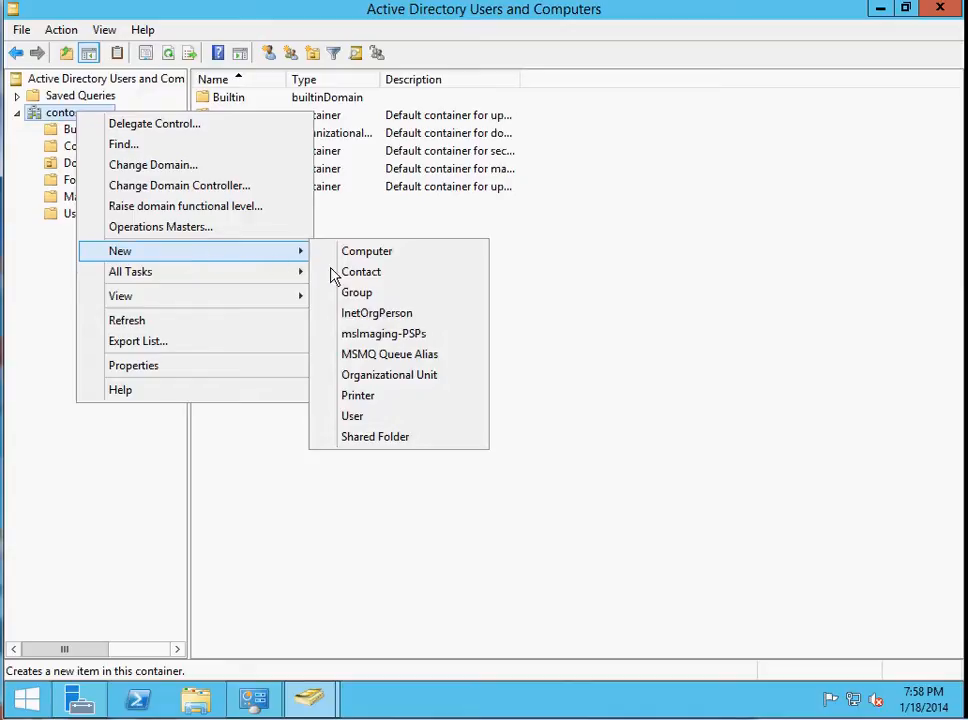
left_click(412, 378)
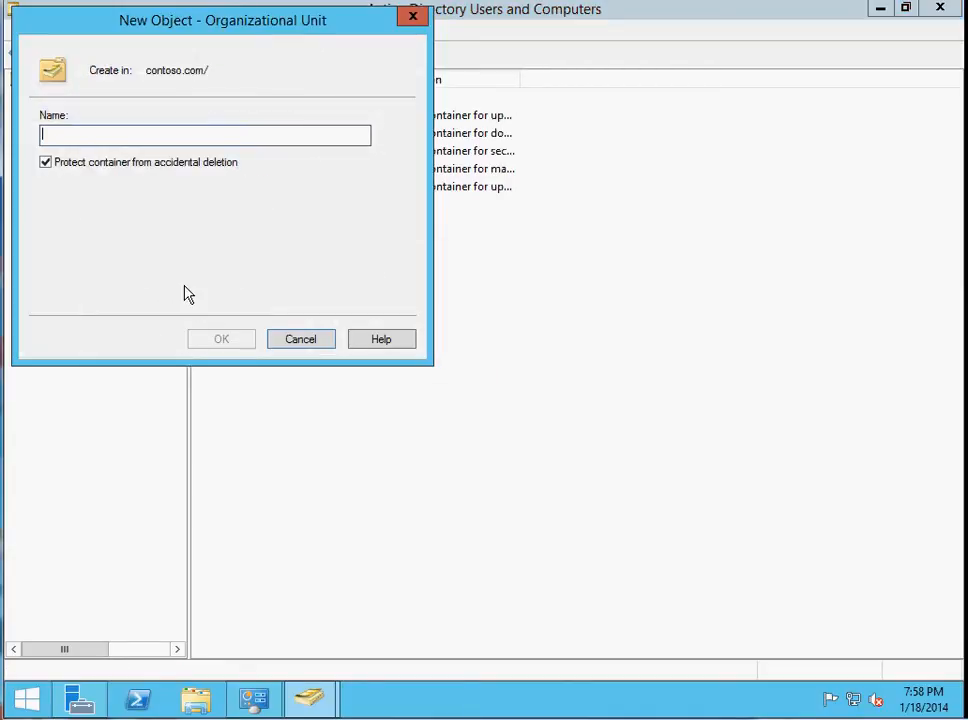
type("Sales")
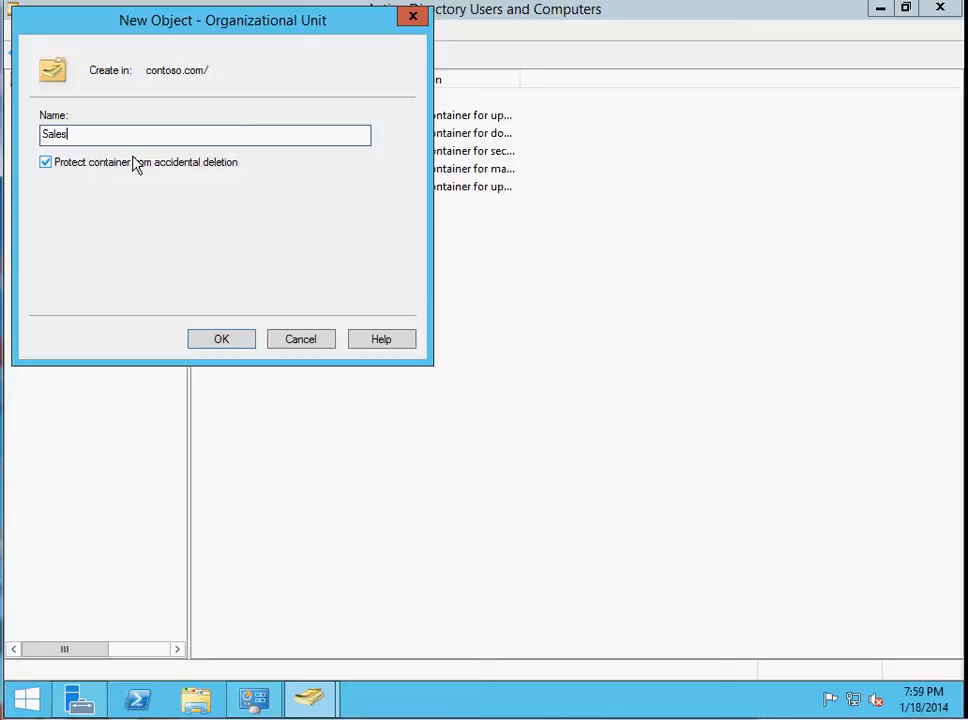
left_click(221, 343)
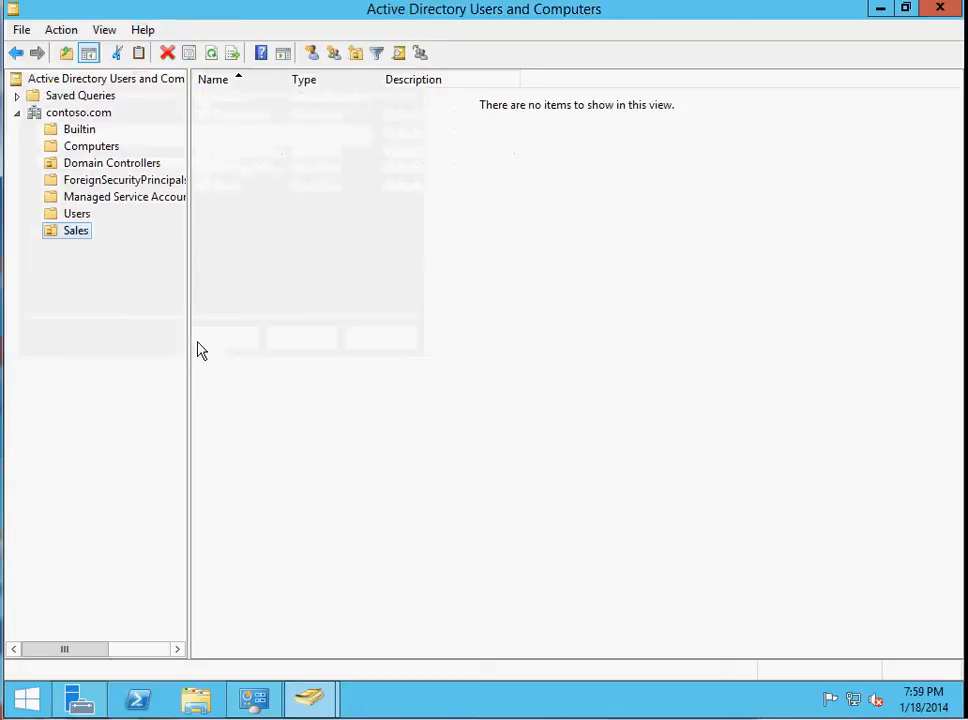
Try to delete the Sales organizational unit from contoso.com, confirming the deletion.
right_click(78, 237)
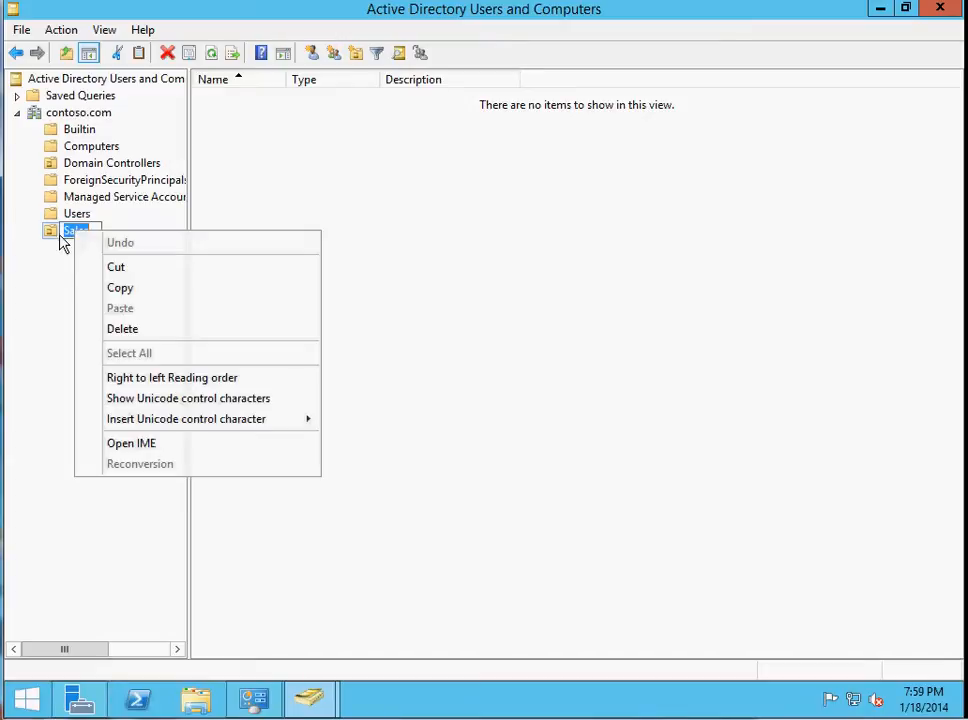
left_click(56, 246)
right_click(56, 242)
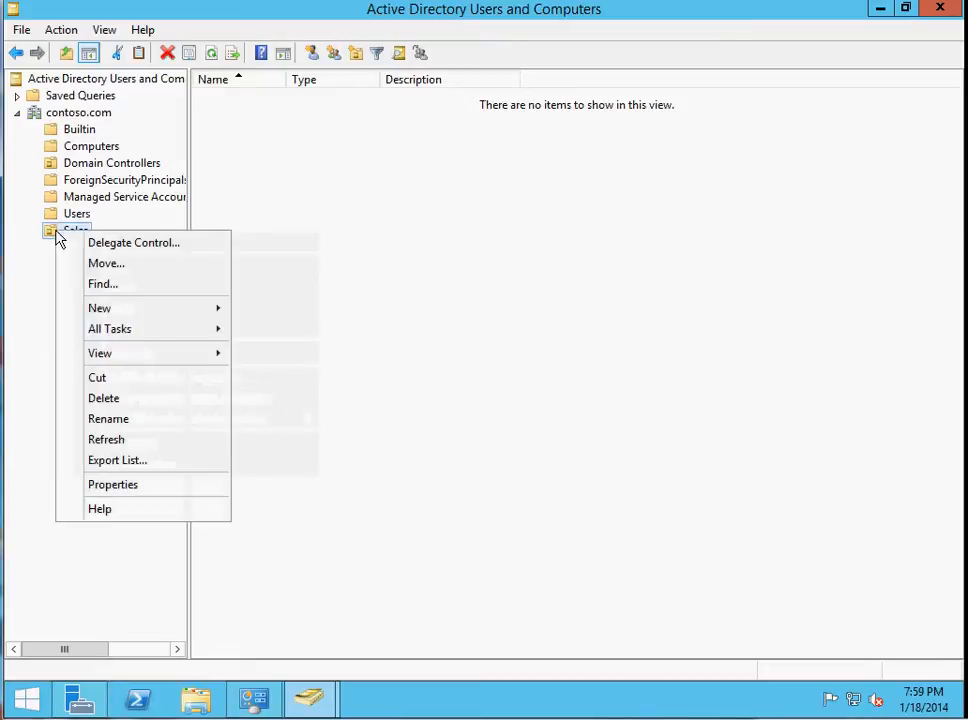
left_click(120, 398)
left_click(587, 427)
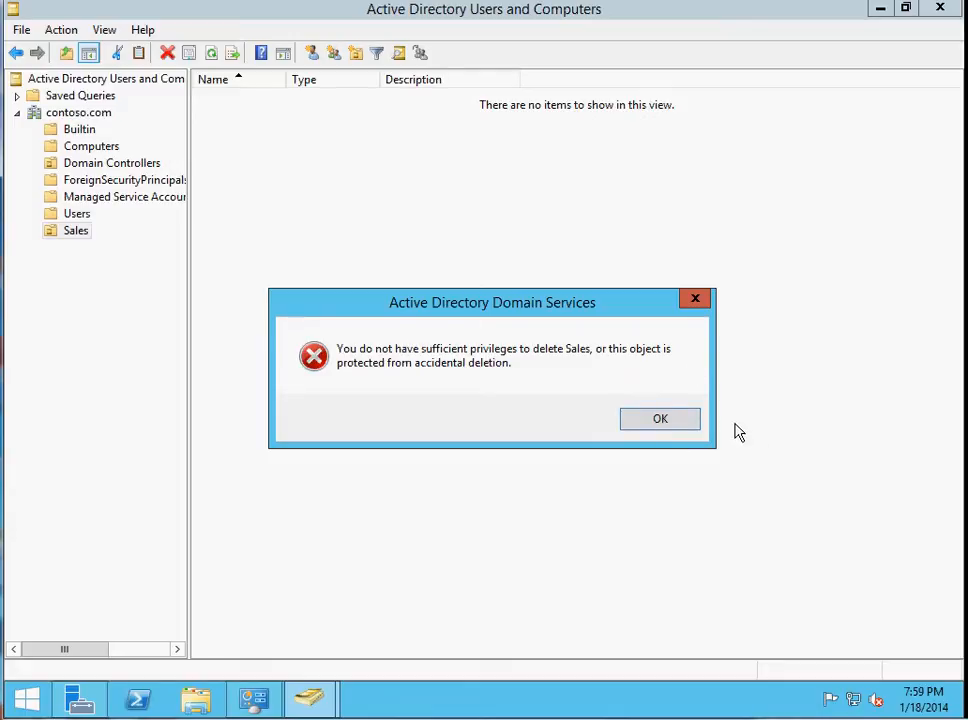
Compare the Users container with the Sales organizational unit, viewing the contents of each.
left_click(688, 421)
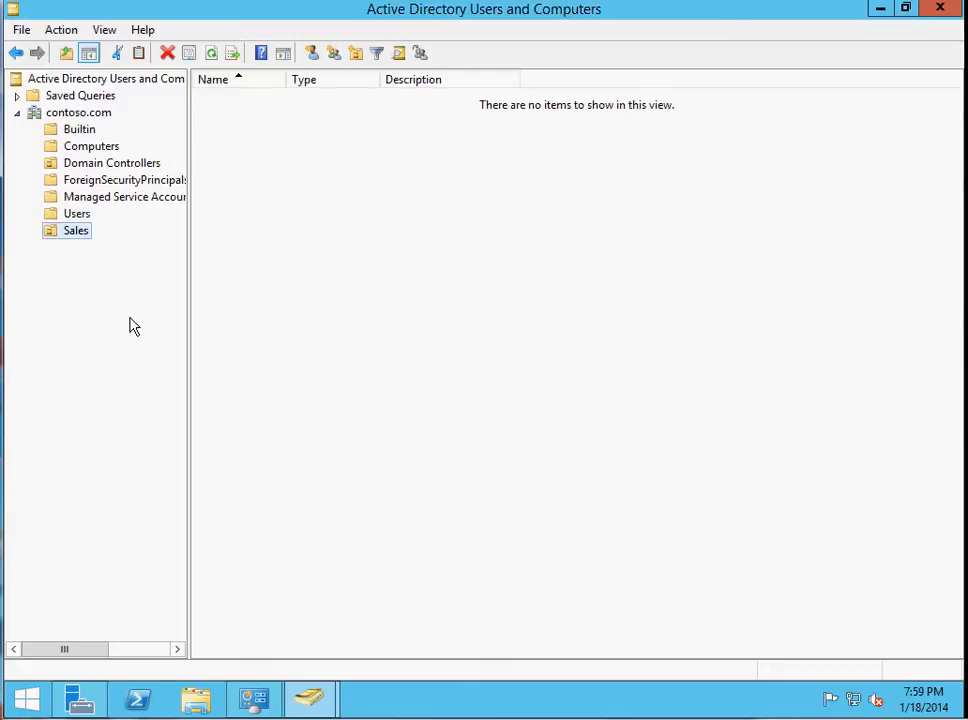
left_click(48, 217)
left_click(51, 237)
left_click(51, 217)
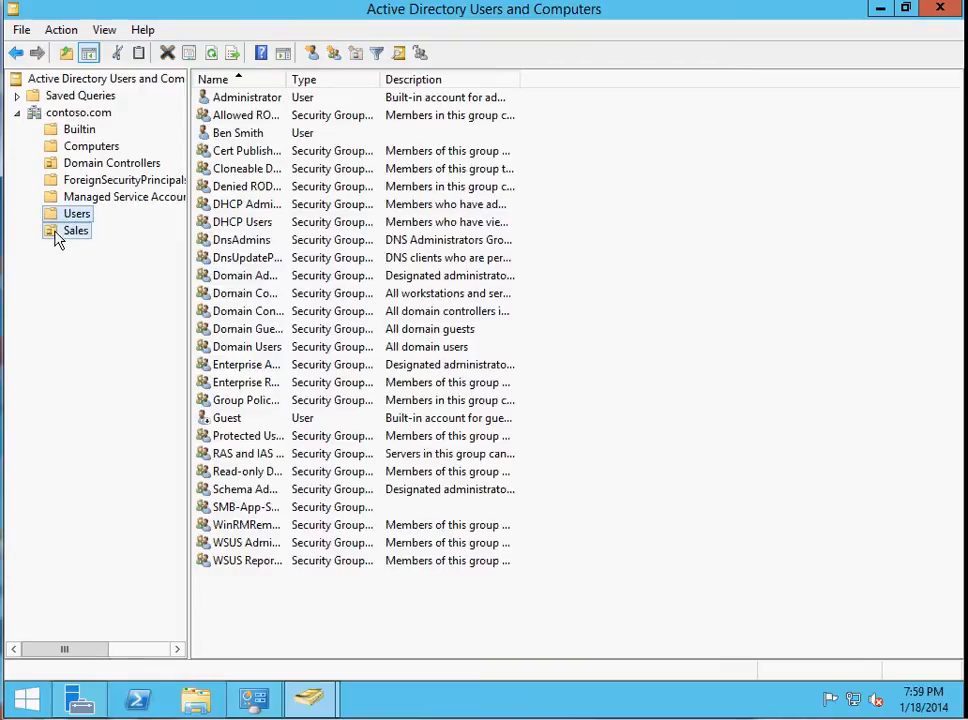
left_click(57, 238)
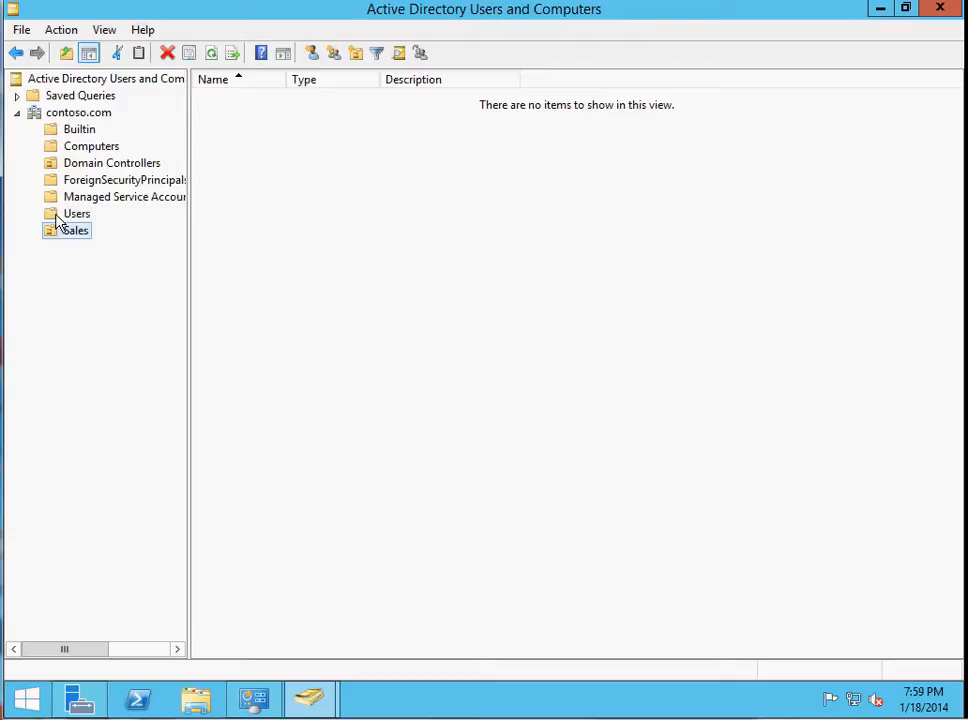
left_click(58, 218)
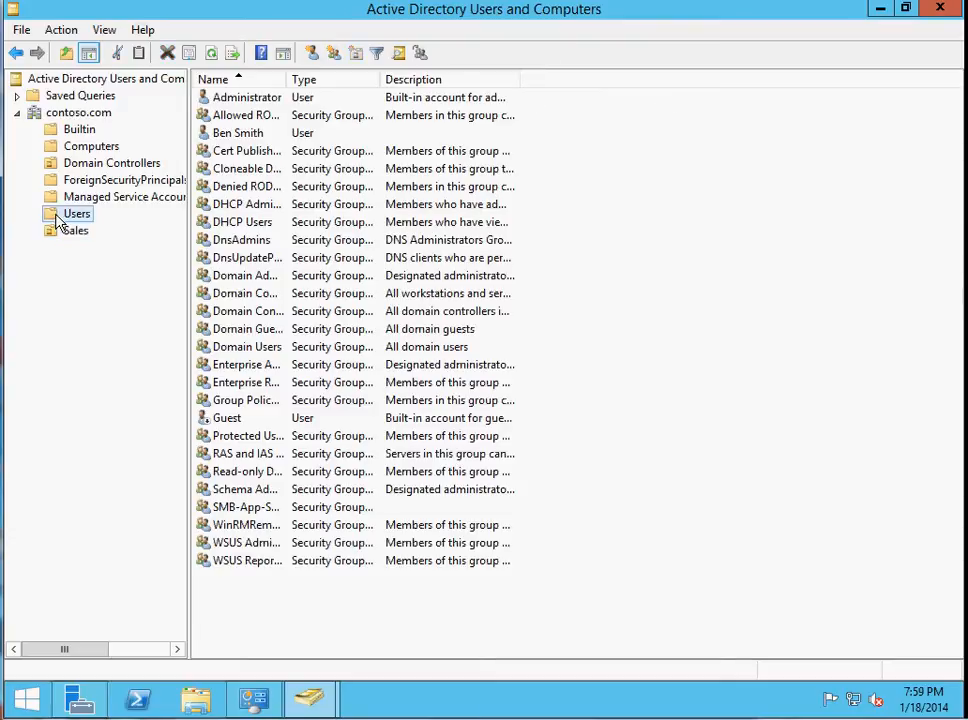
left_click(66, 234)
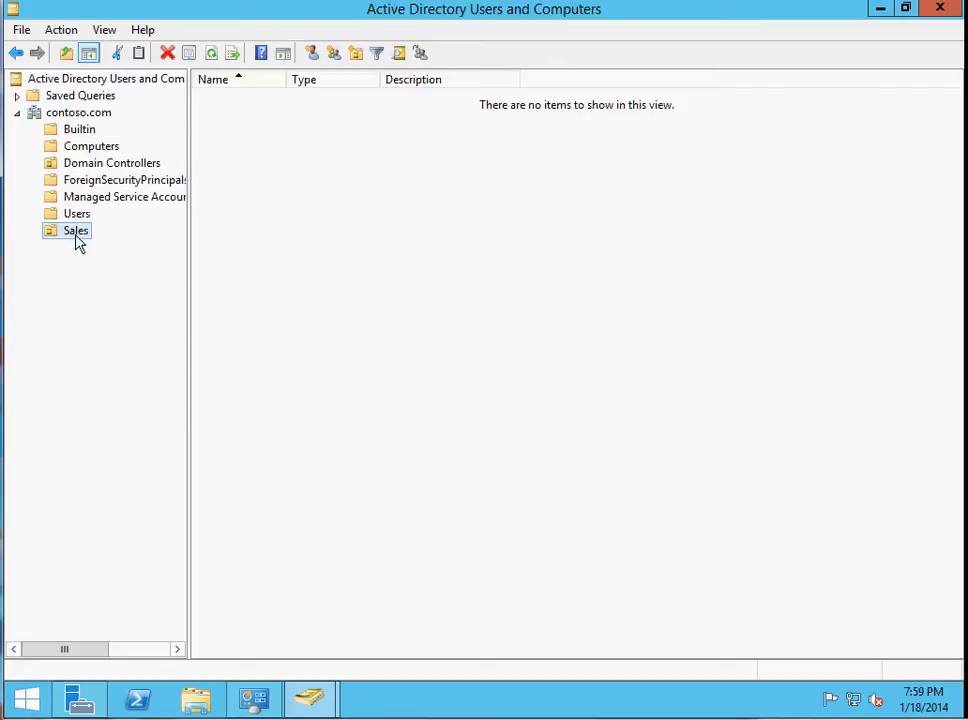
Try again to delete the Sales organizational unit, confirming the deletion.
left_click(166, 55)
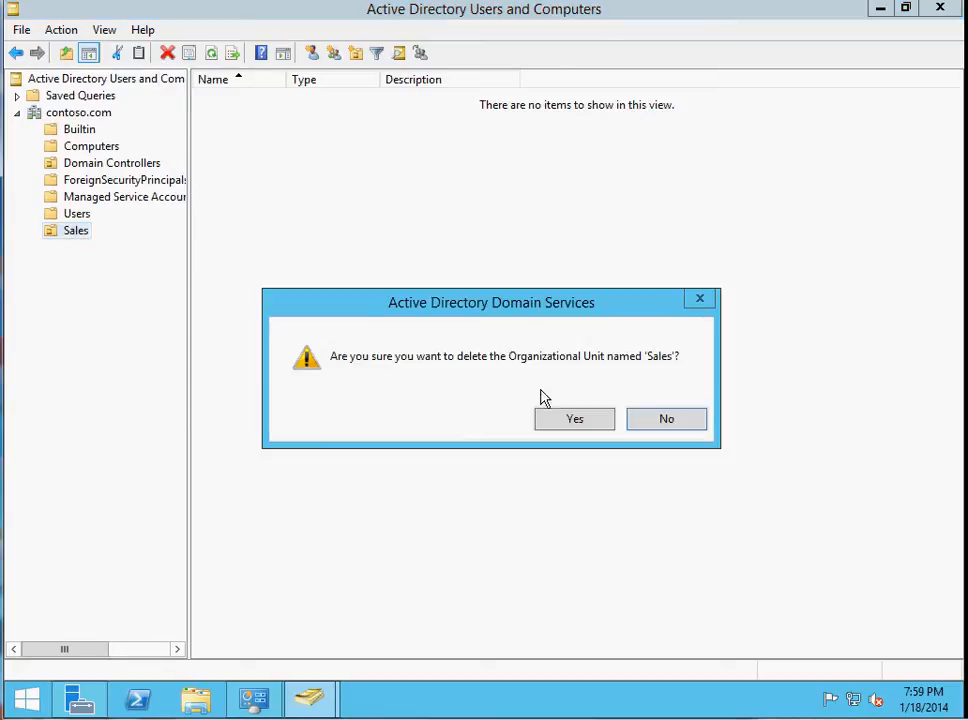
left_click(577, 421)
left_click(628, 419)
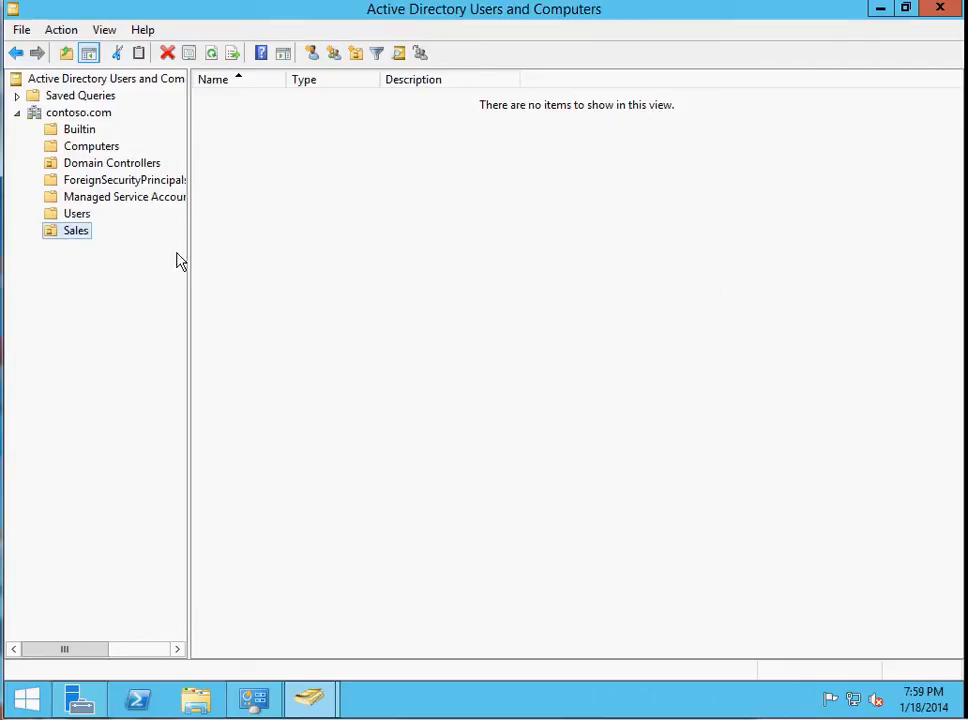
Create an organizational unit named IT inside Sales, protected from accidental deletion, and collapse the Sales branch.
left_click(355, 55)
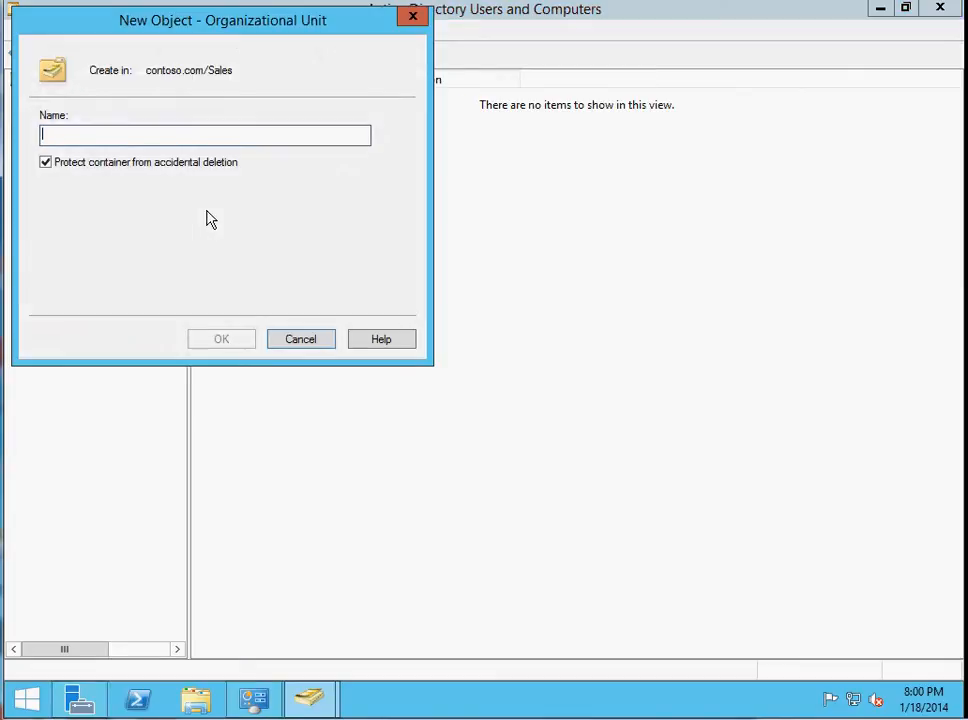
type("IT")
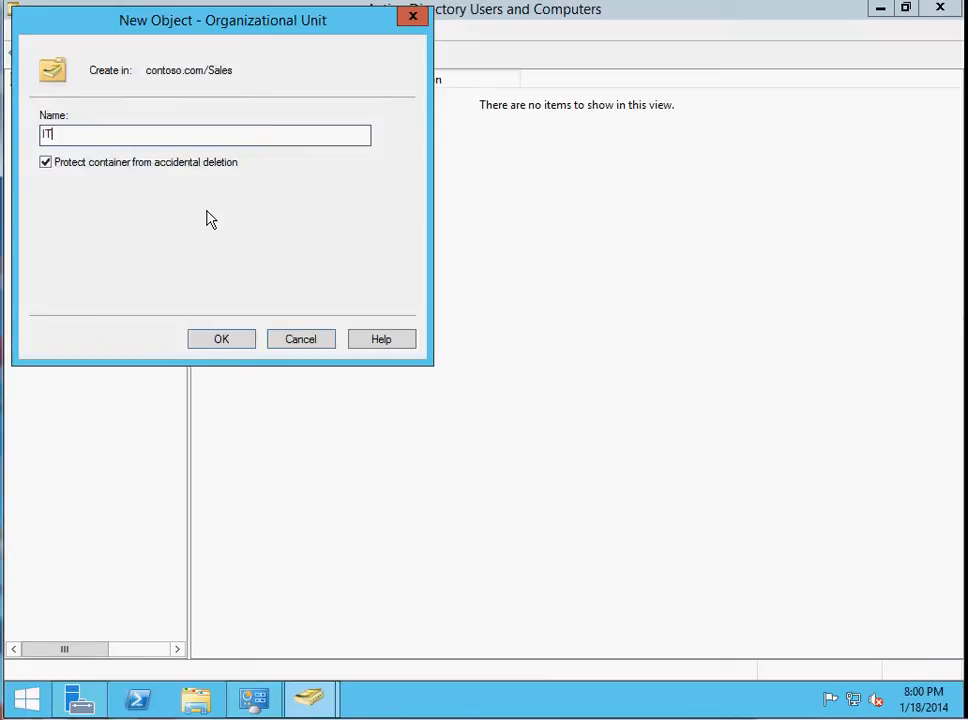
left_click(242, 339)
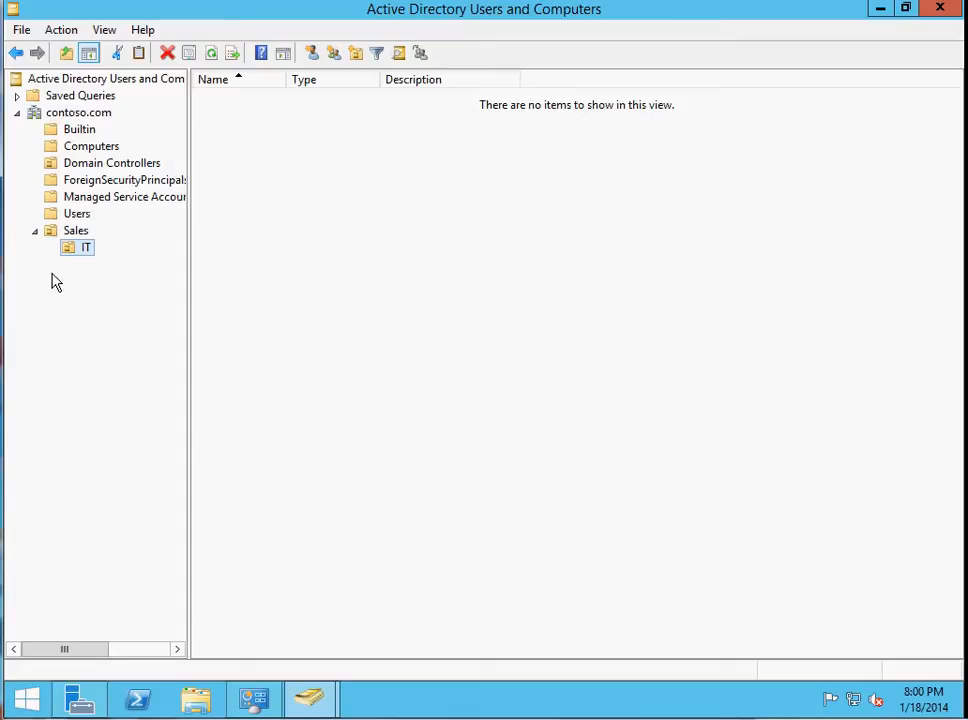
left_click(34, 236)
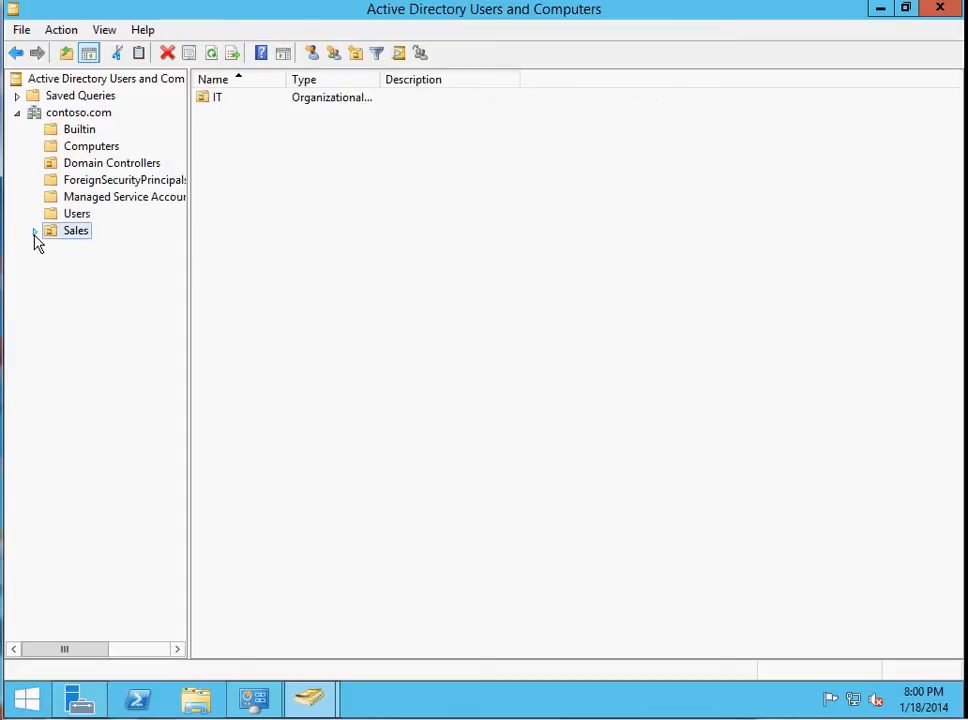
left_click(35, 231)
left_click(35, 232)
left_click(36, 232)
Examine the General, Managed By and COM+ properties of the Sales organizational unit.
right_click(76, 220)
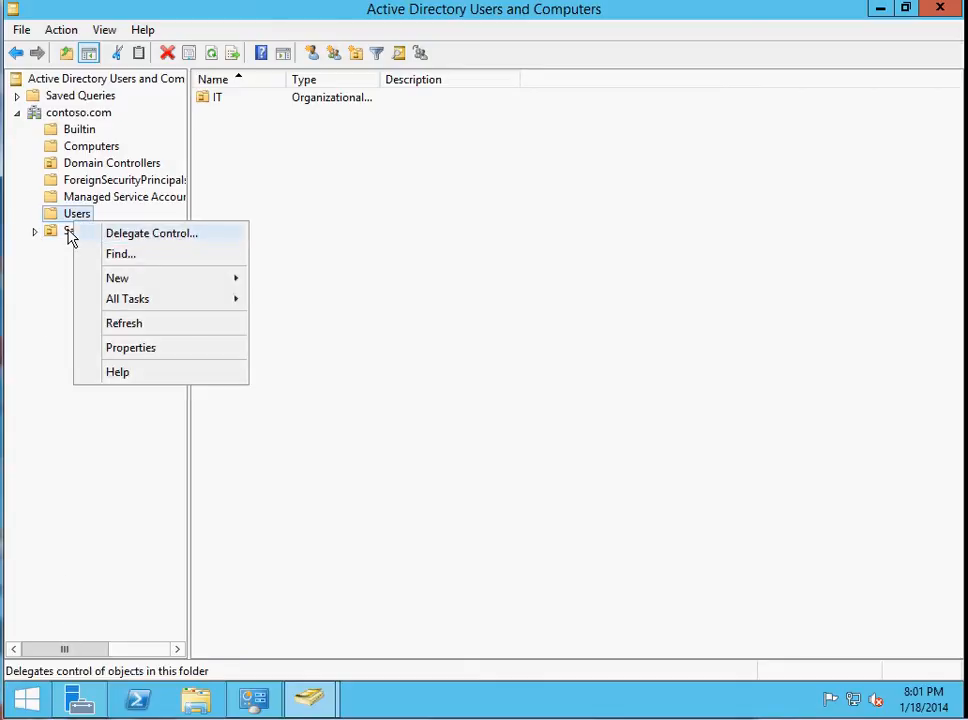
right_click(68, 231)
left_click(110, 484)
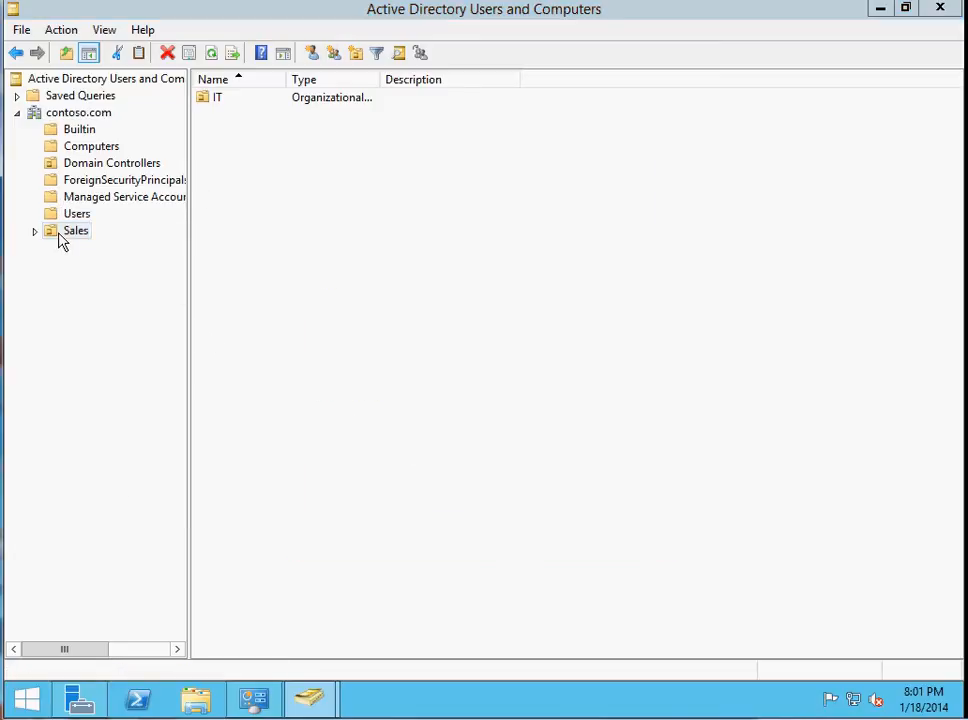
right_click(53, 236)
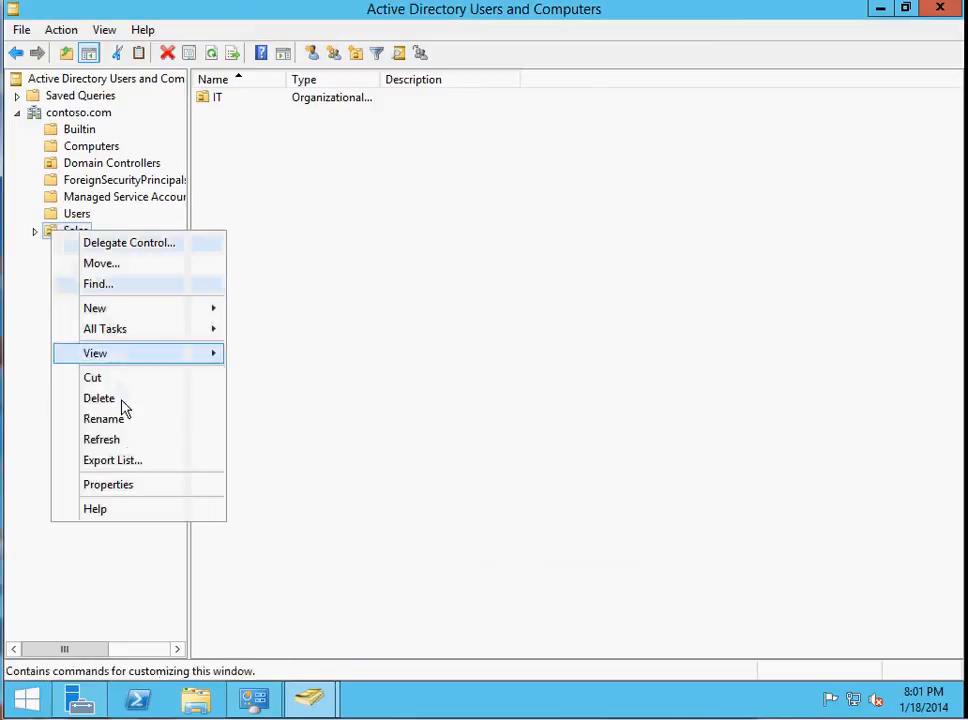
left_click(130, 486)
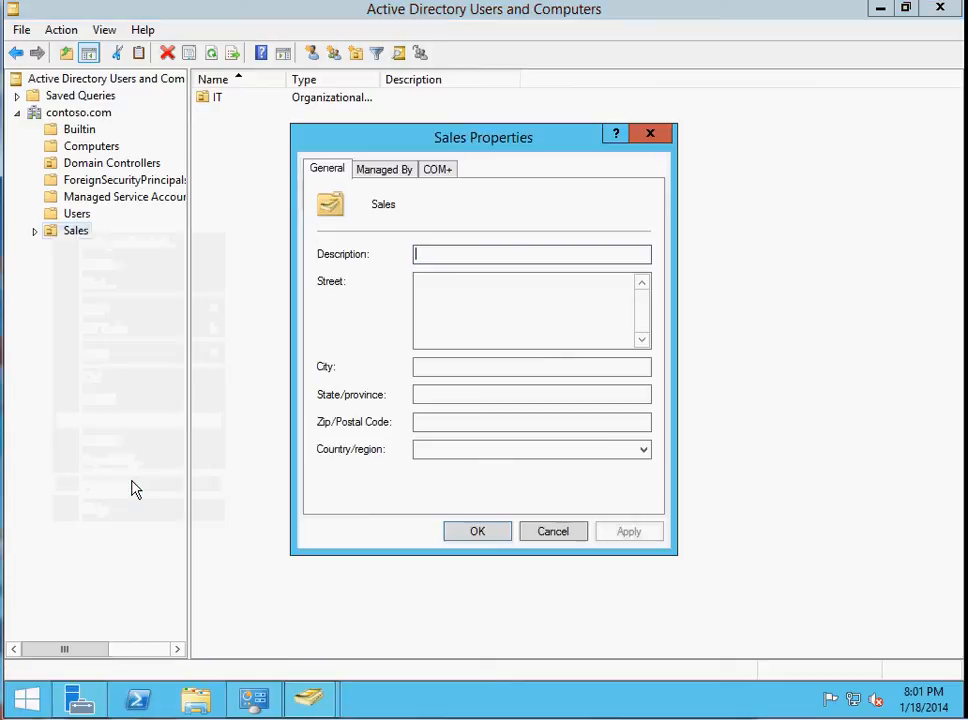
left_click(387, 172)
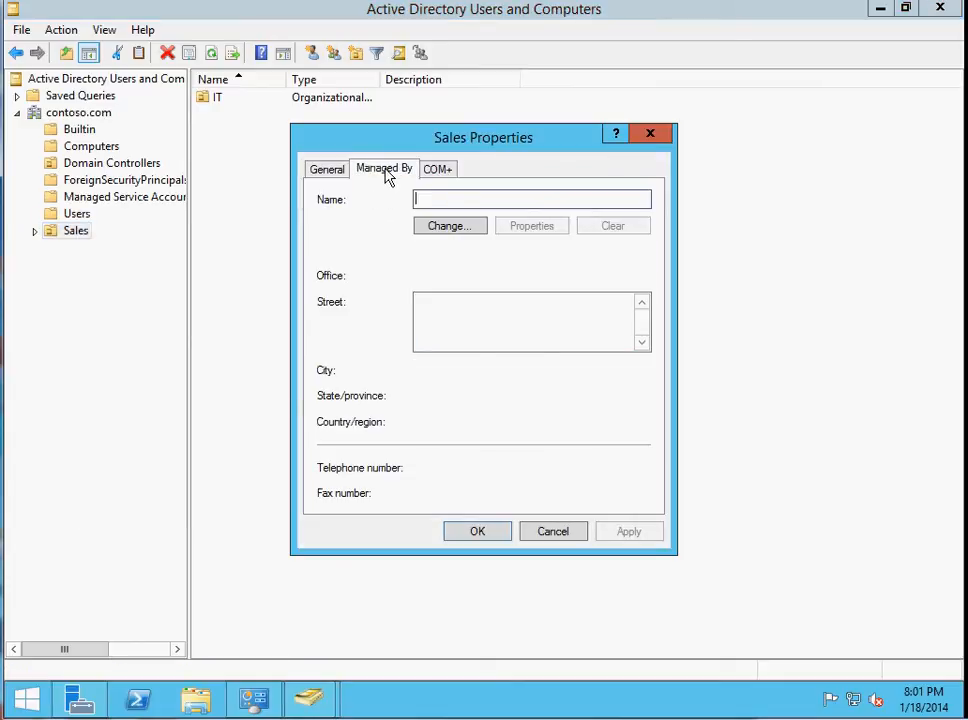
left_click(464, 207)
left_click(344, 174)
left_click(400, 172)
left_click(437, 169)
left_click(384, 170)
left_click(316, 171)
left_click(405, 172)
left_click(437, 169)
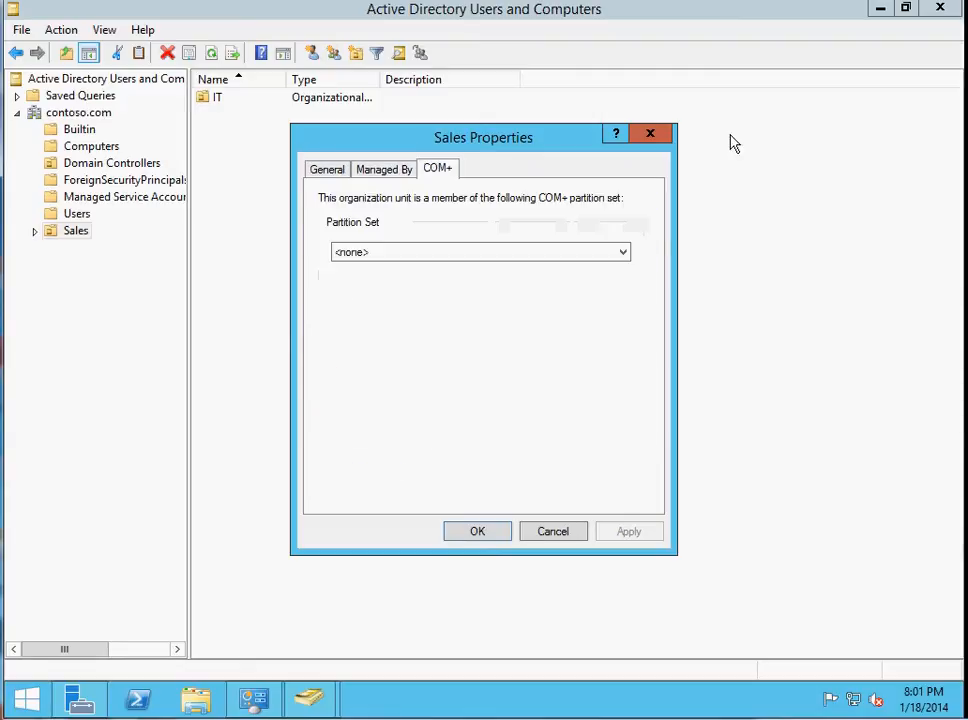
left_click(649, 134)
Try to delete the Sales organizational unit together with its IT sub-unit, confirming the deletion.
right_click(83, 235)
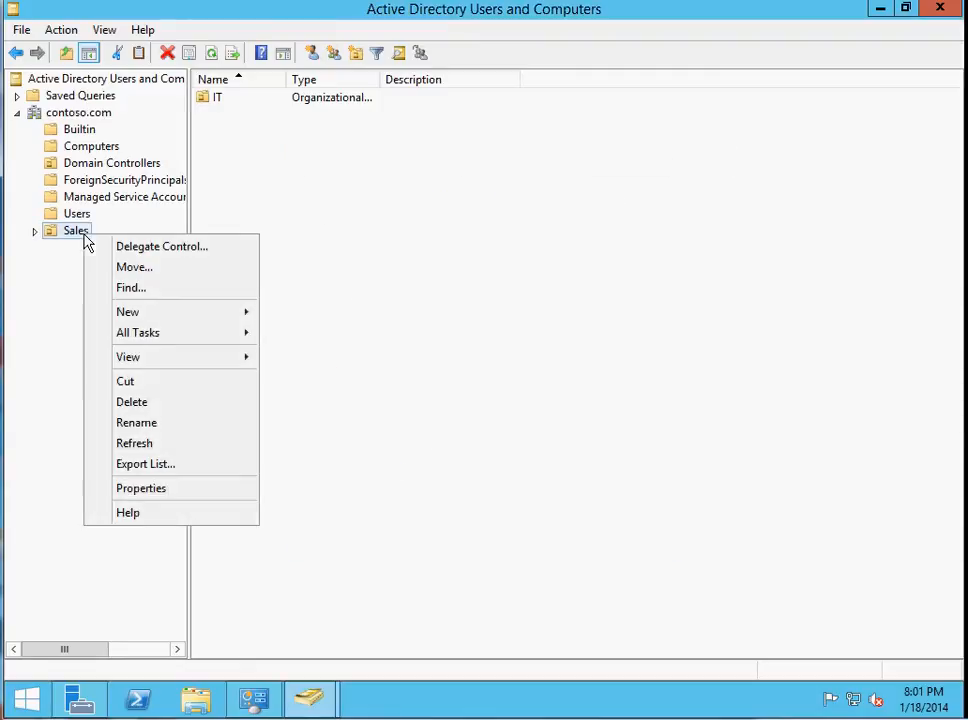
left_click(146, 409)
left_click(557, 419)
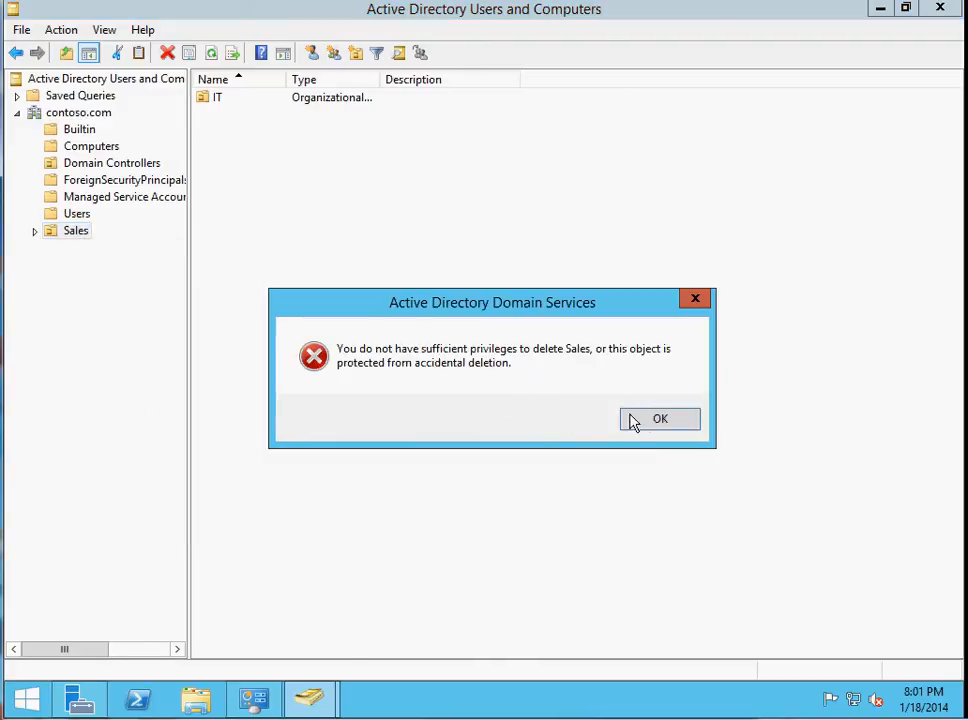
left_click(632, 421)
Search the Sales organizational unit's properties and the console's view options for the accidental-deletion protection setting.
right_click(77, 235)
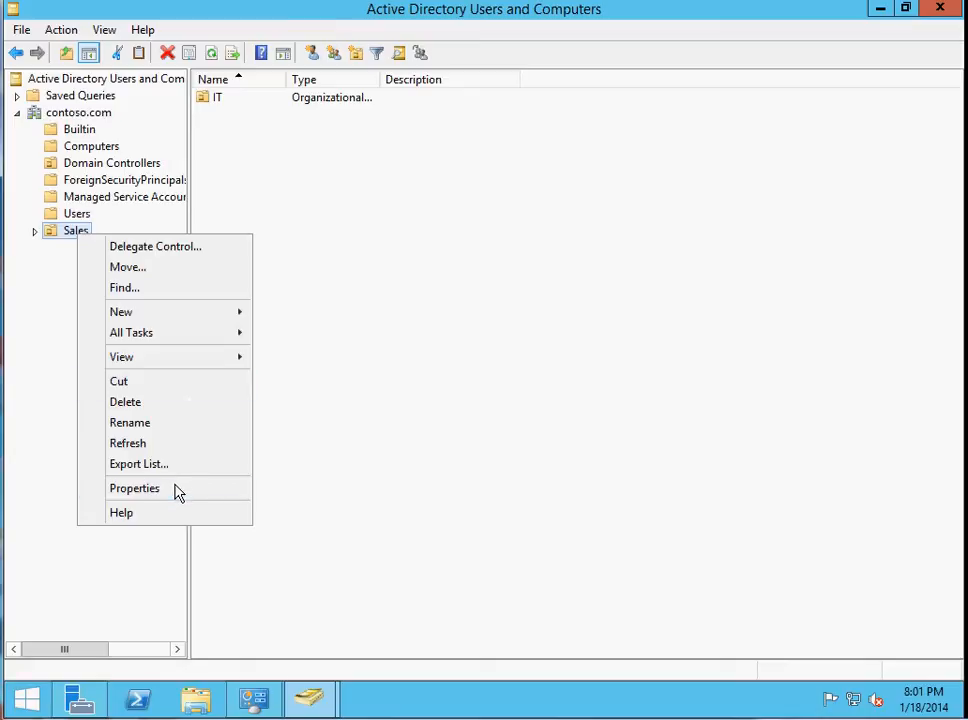
left_click(134, 488)
left_click(380, 170)
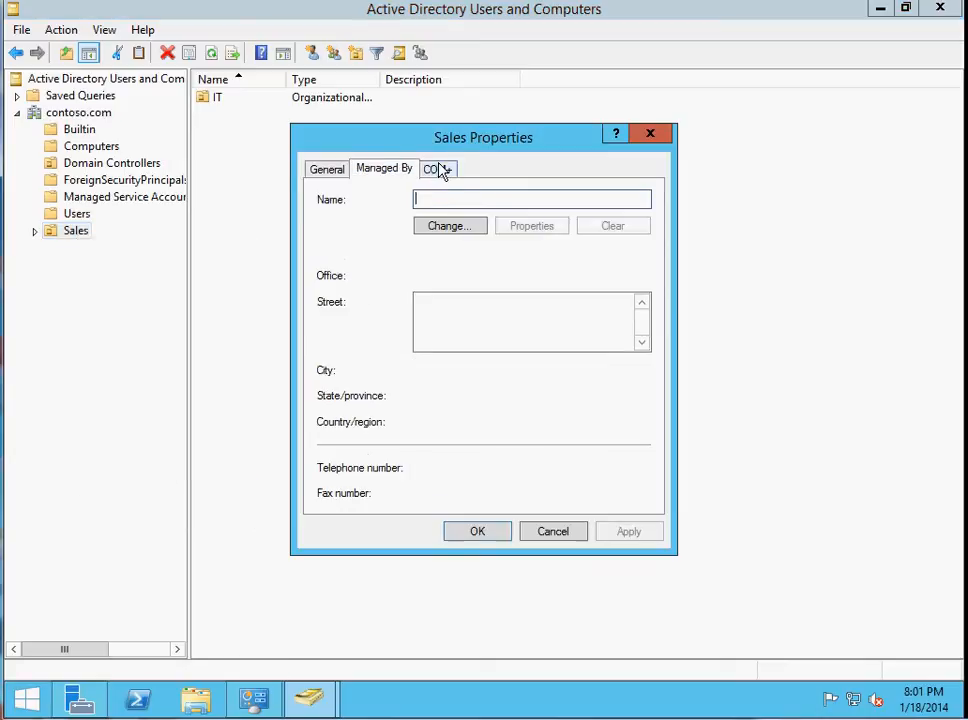
left_click(443, 170)
left_click(337, 171)
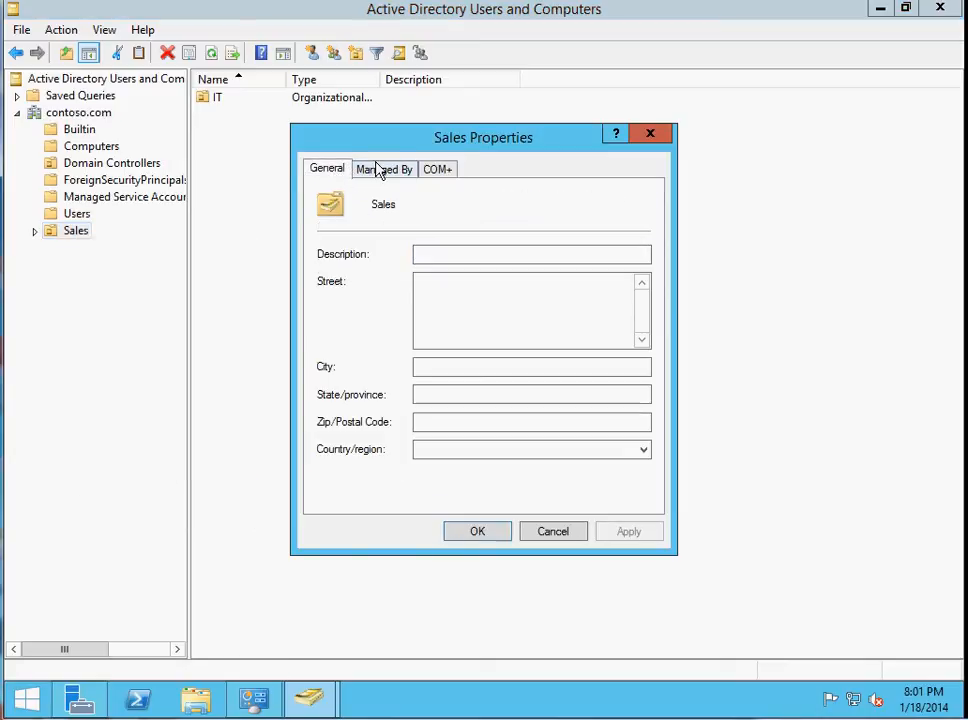
left_click(380, 170)
left_click(652, 134)
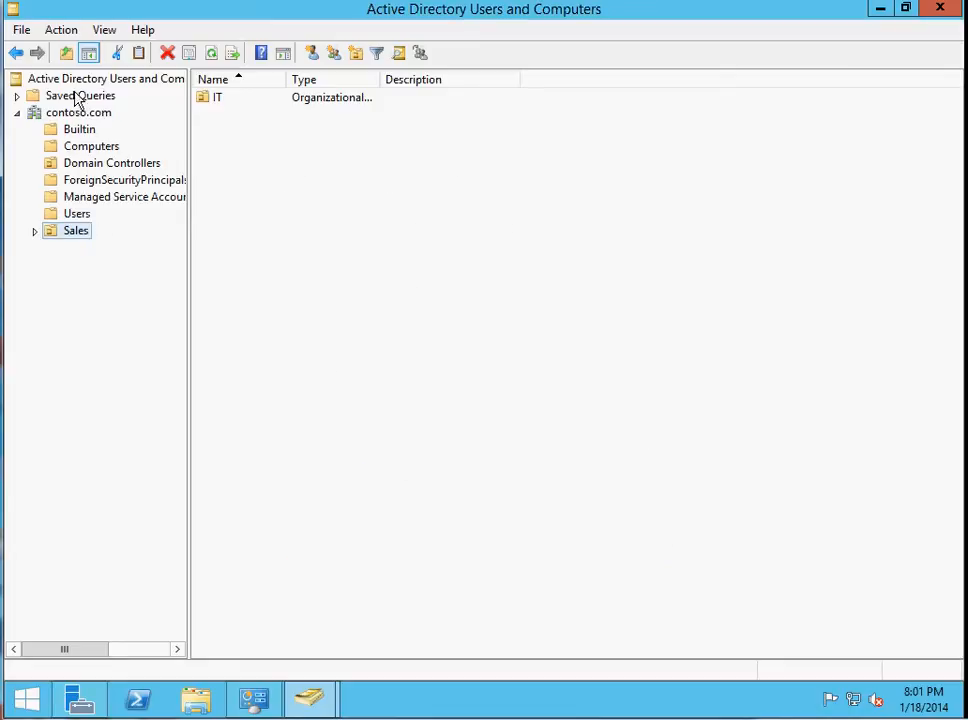
left_click(104, 30)
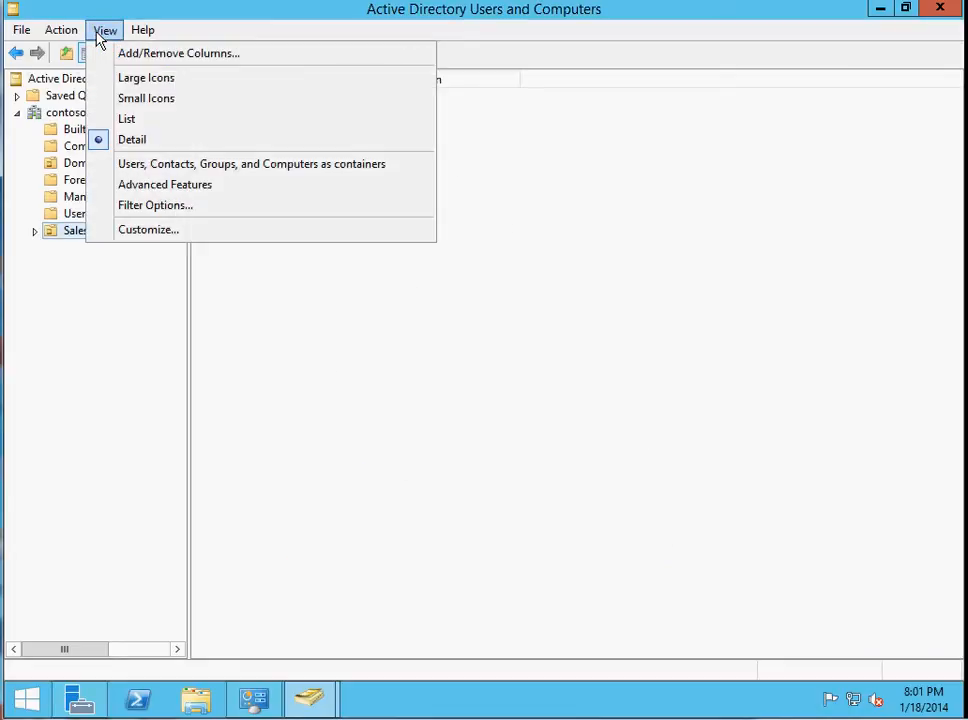
mouse_move(69, 37)
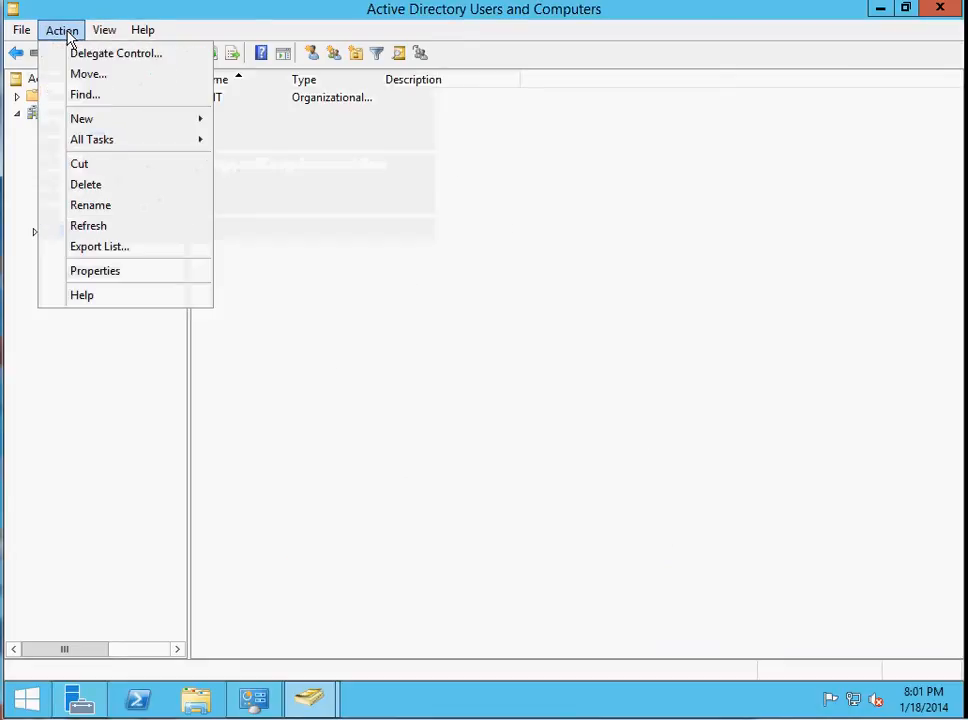
left_click(112, 273)
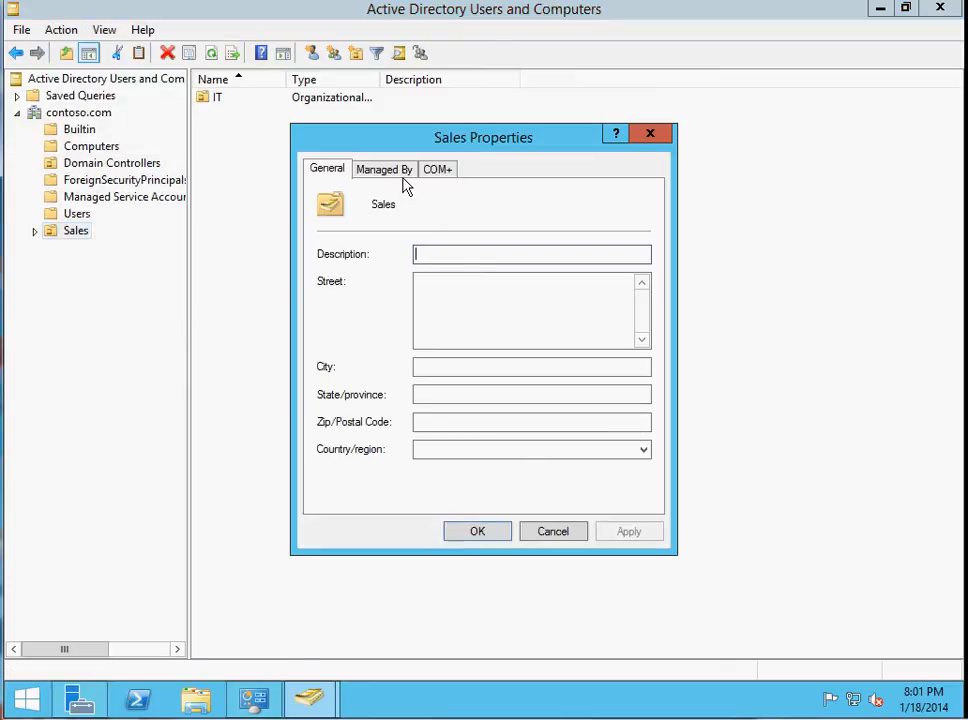
left_click(395, 169)
left_click(329, 168)
left_click(433, 170)
left_click(649, 134)
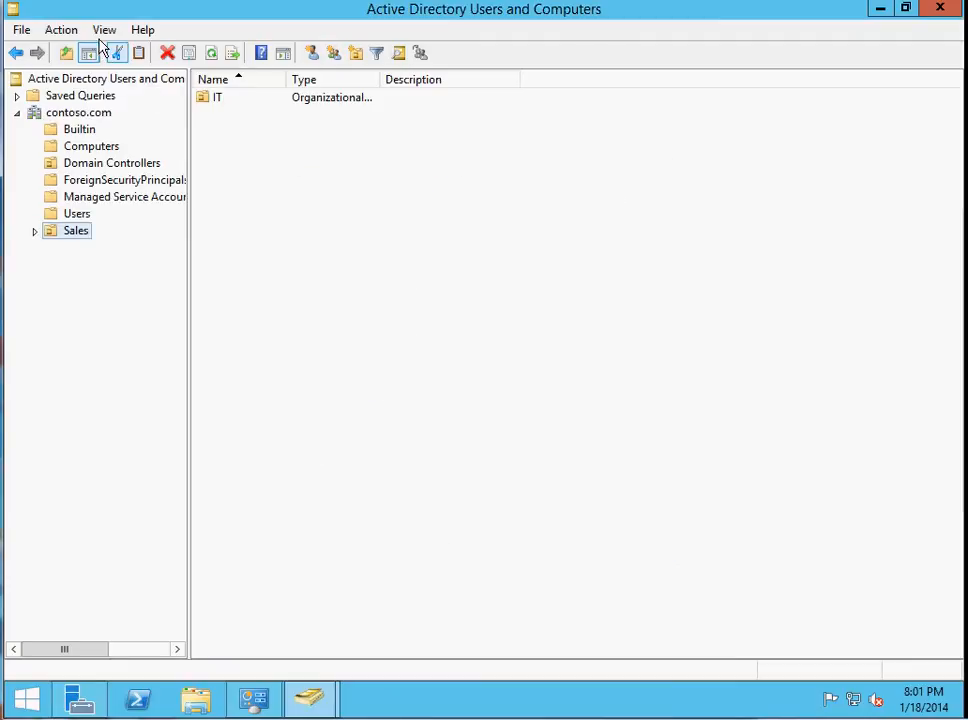
Enable Advanced Features for the console and display the contents of the LostAndFound container.
left_click(105, 30)
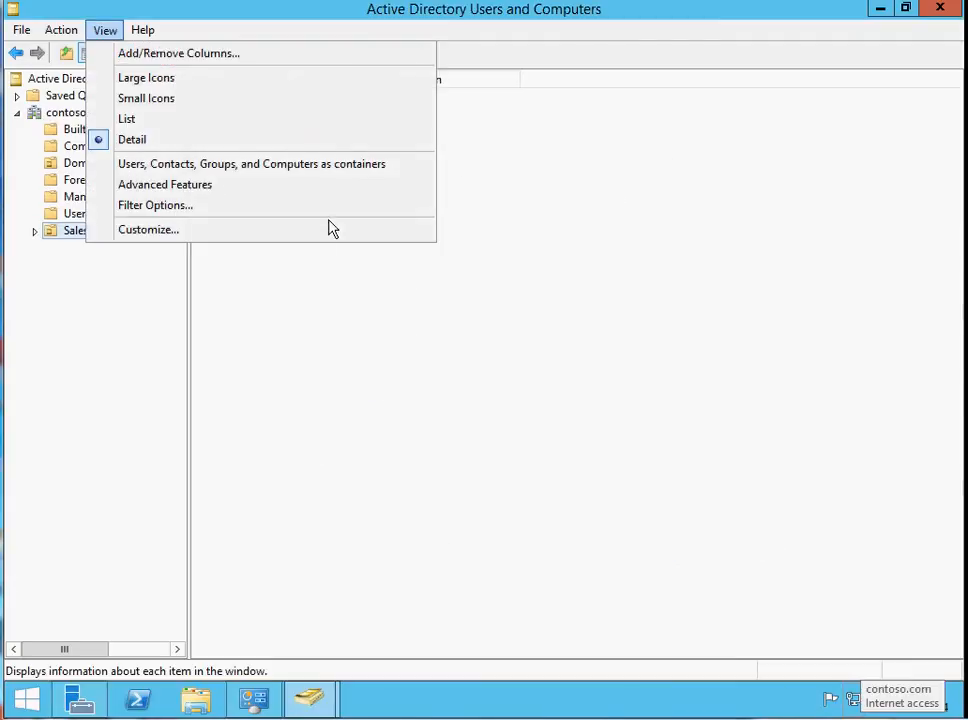
left_click(140, 189)
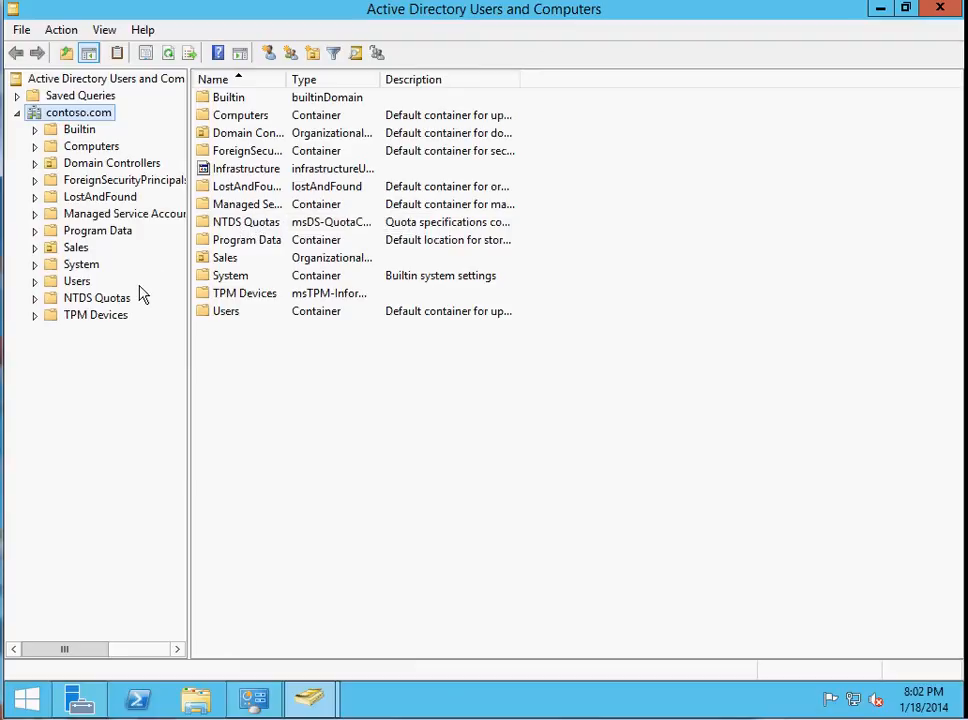
left_click(114, 198)
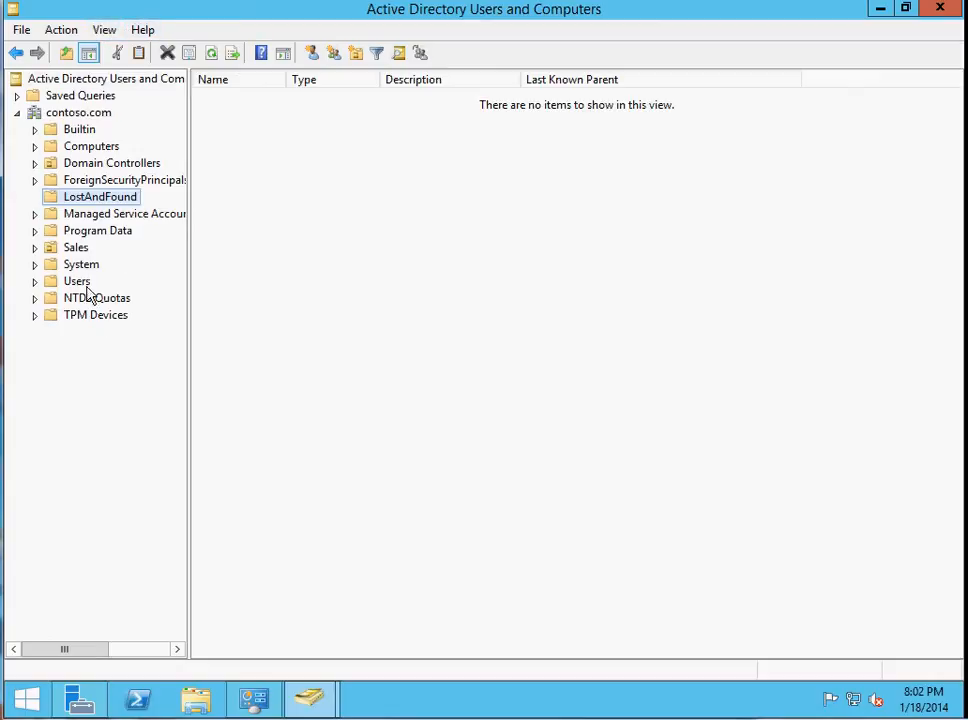
Remove the protection from accidental deletion in the Sales organizational unit's object properties and apply the change.
right_click(74, 250)
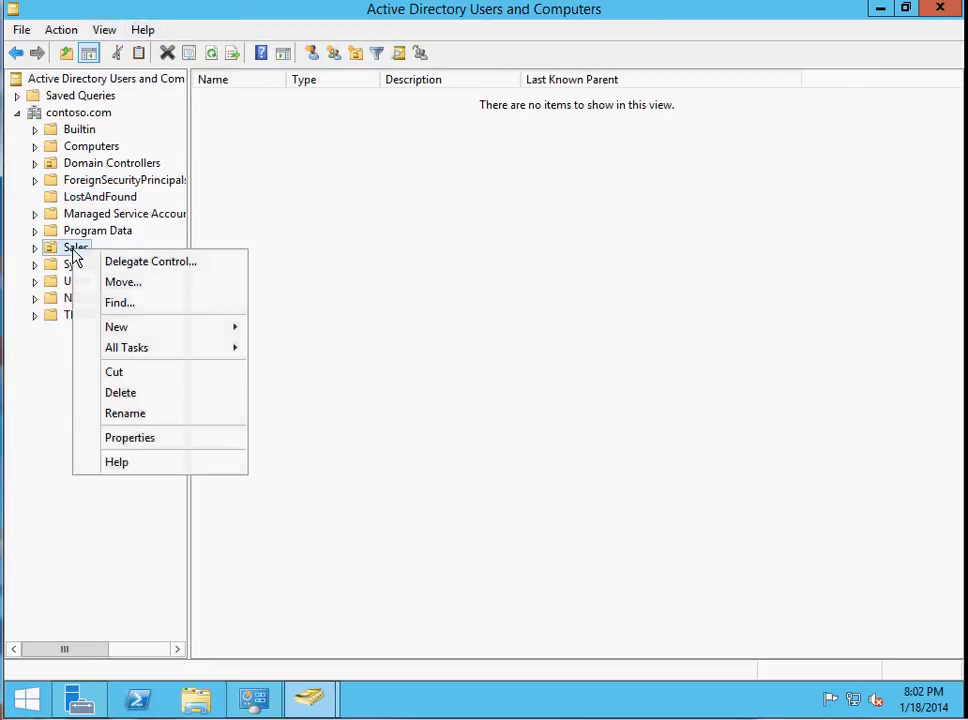
left_click(127, 438)
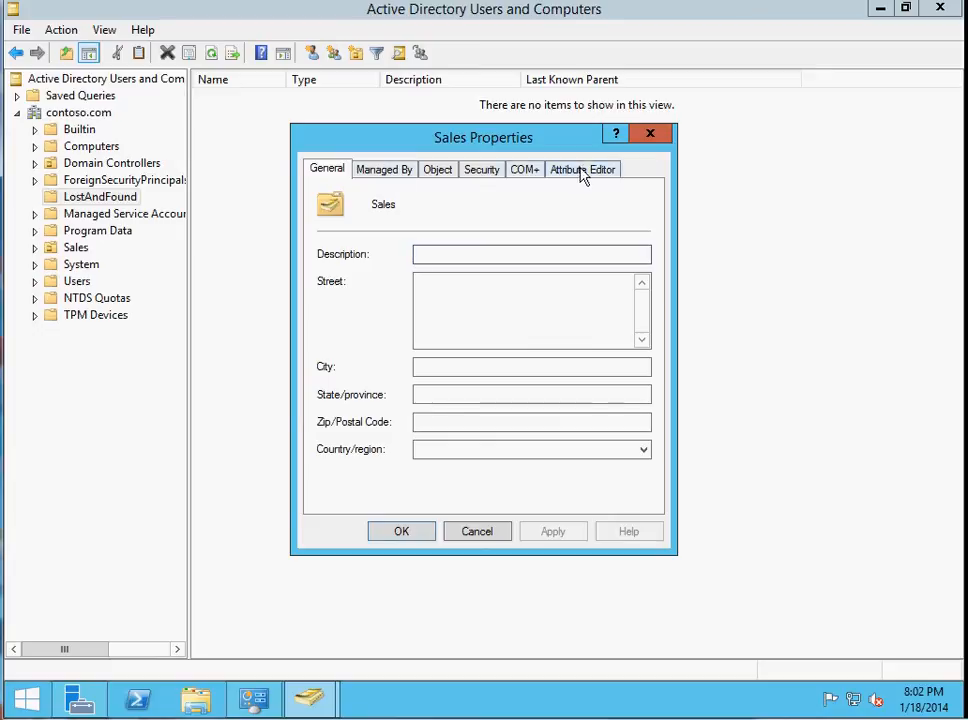
left_click(438, 178)
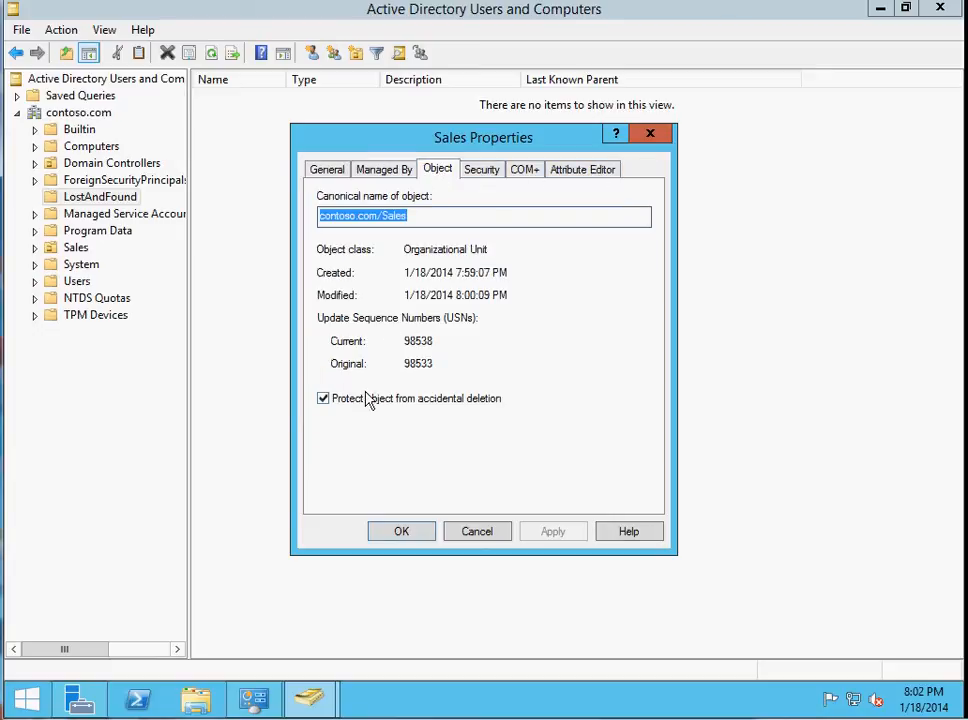
left_click(324, 399)
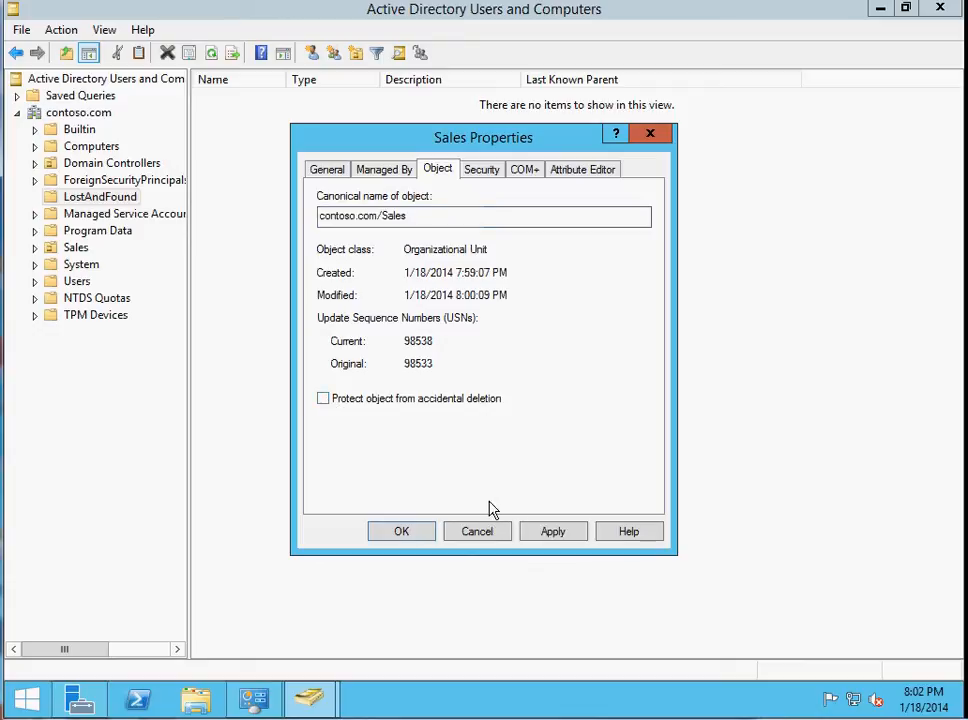
left_click(551, 535)
left_click(401, 532)
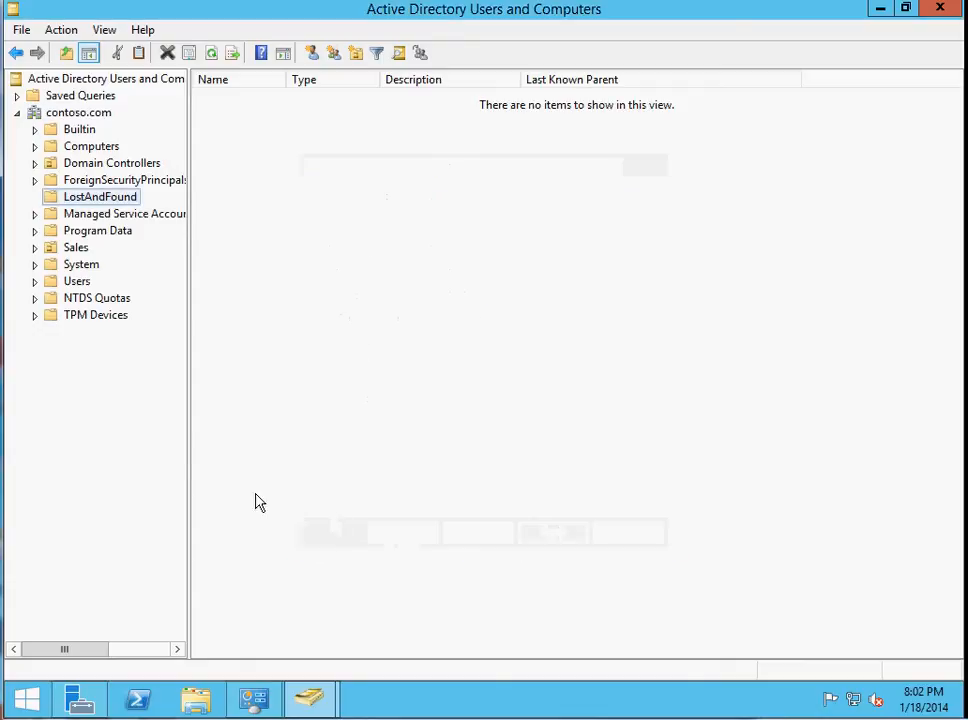
Try to delete the Sales organizational unit and all objects it contains, without using the Delete Subtree server control.
right_click(70, 248)
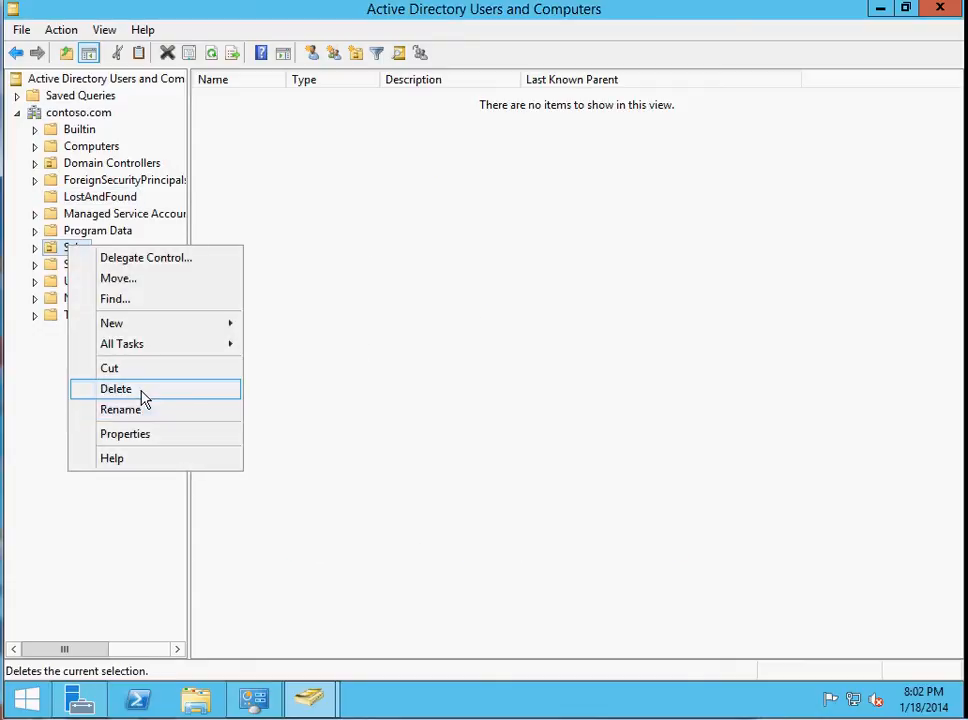
left_click(140, 397)
left_click(562, 422)
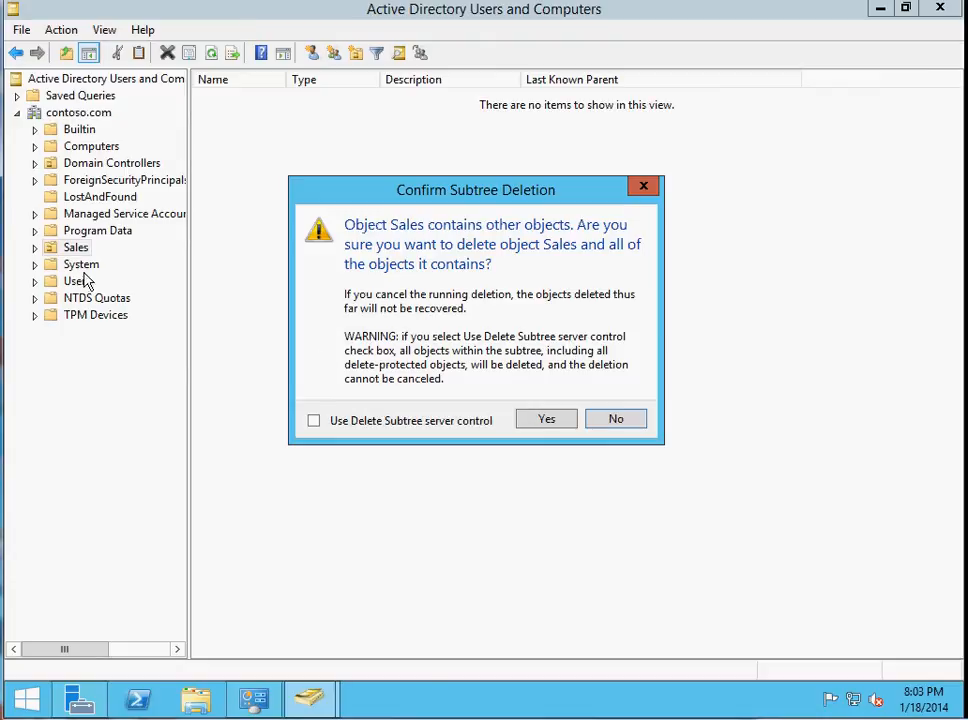
left_click(540, 419)
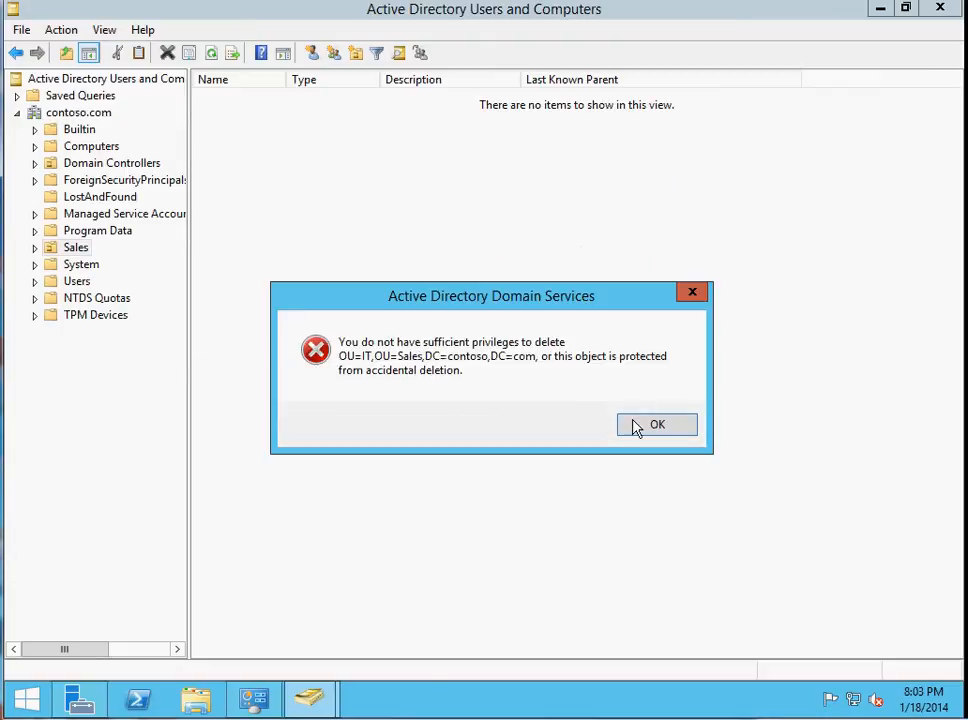
left_click(640, 426)
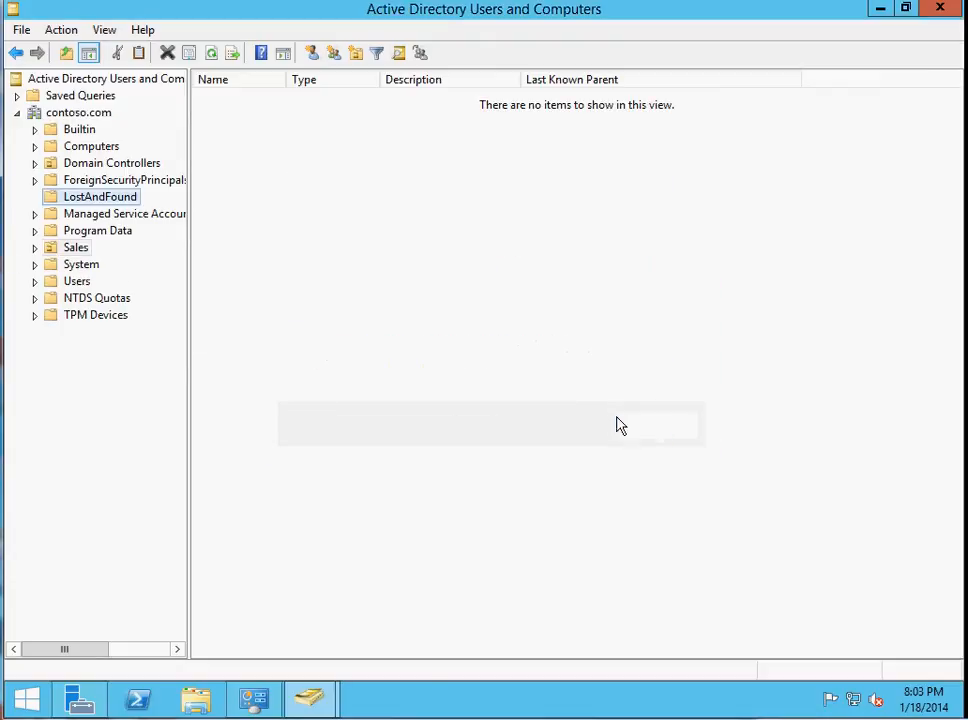
Remove the protection from accidental deletion in the object properties of the IT organizational unit under Sales, and apply the change.
left_click(35, 248)
left_click(86, 264)
right_click(86, 264)
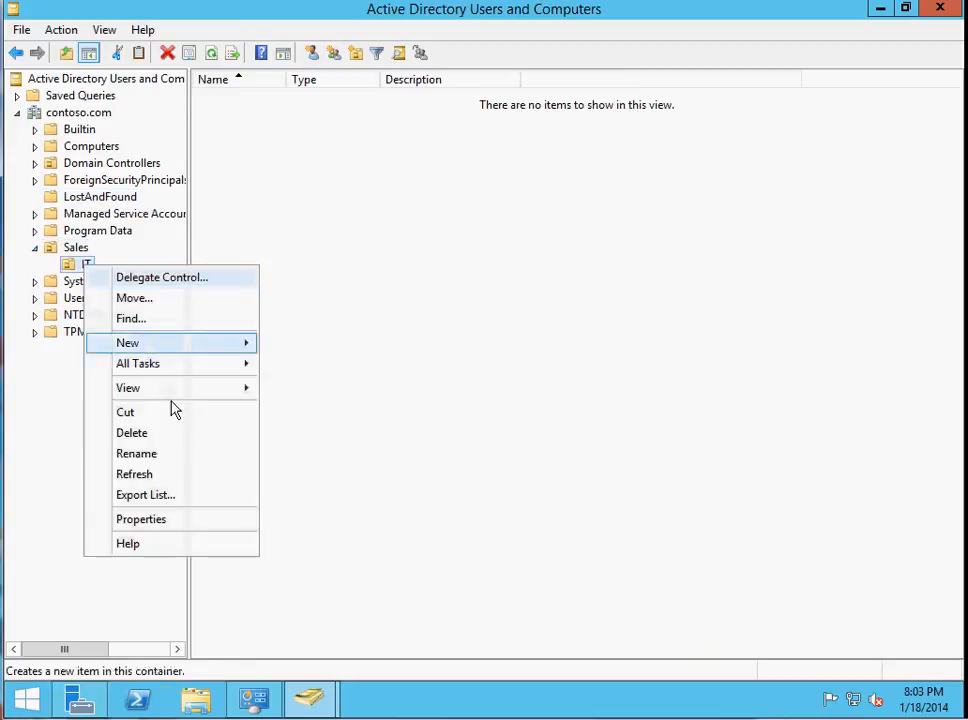
left_click(219, 522)
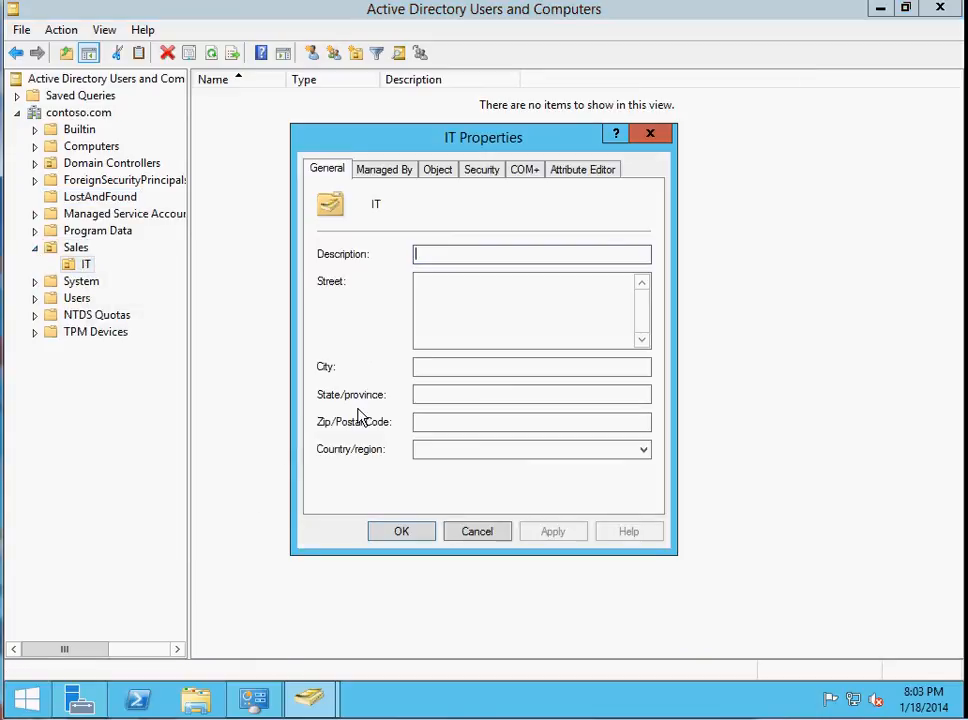
left_click(400, 172)
left_click(427, 176)
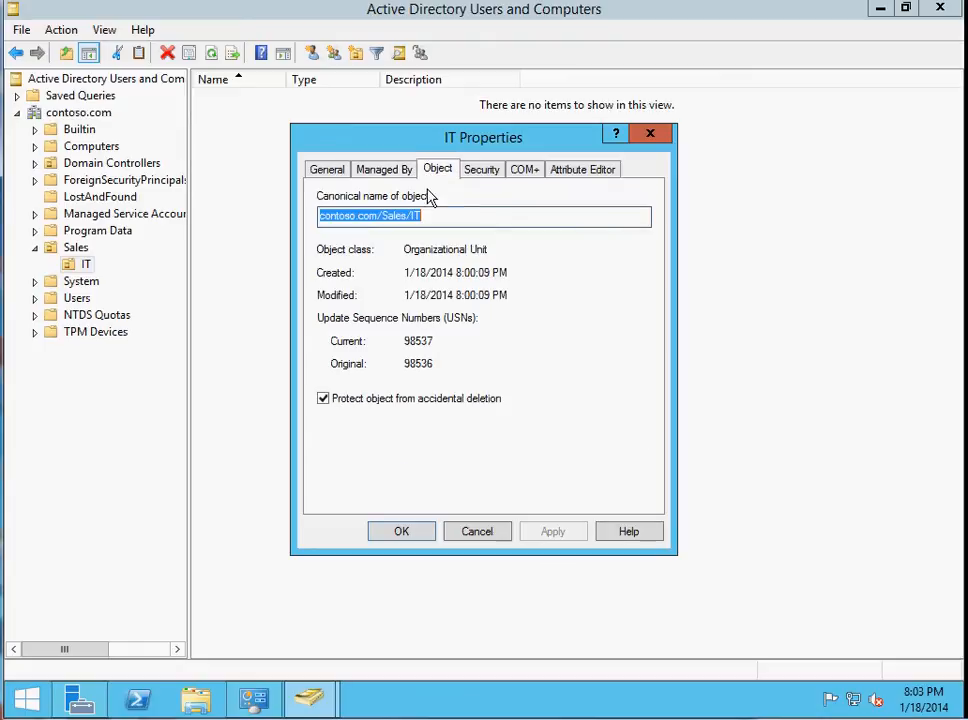
left_click(324, 400)
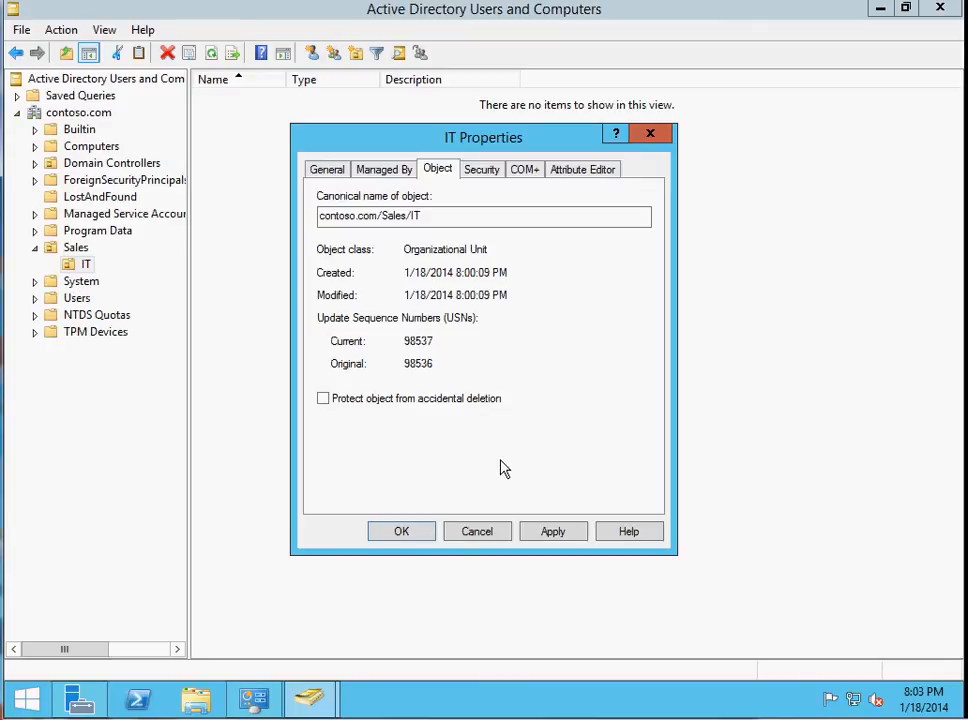
left_click(553, 535)
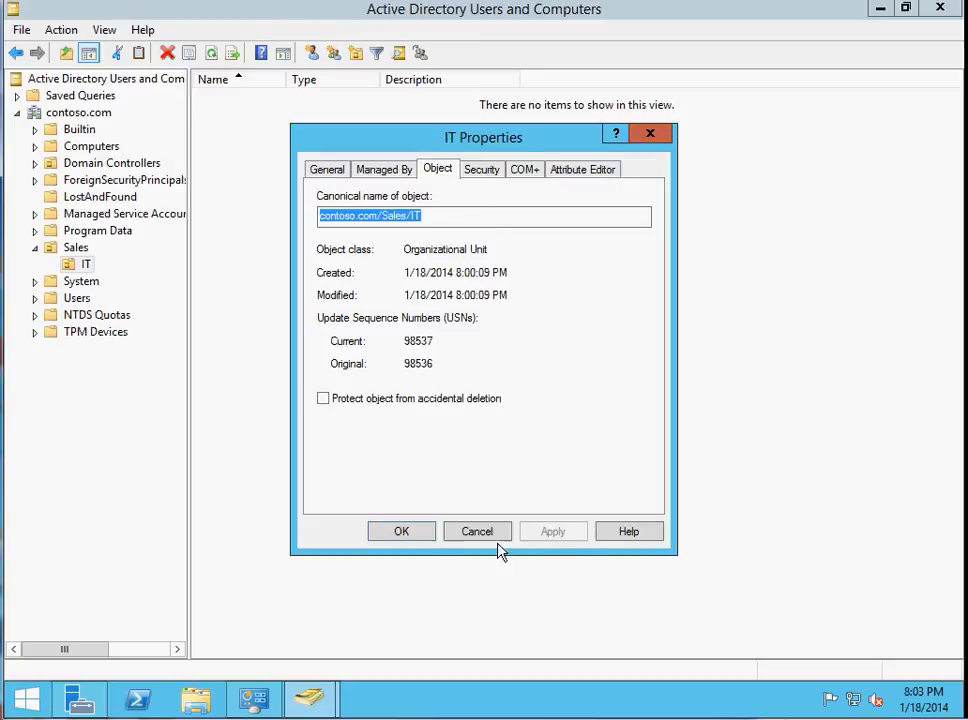
left_click(420, 536)
Delete the Sales organizational unit together with its IT sub-unit, confirming the subtree deletion.
right_click(75, 249)
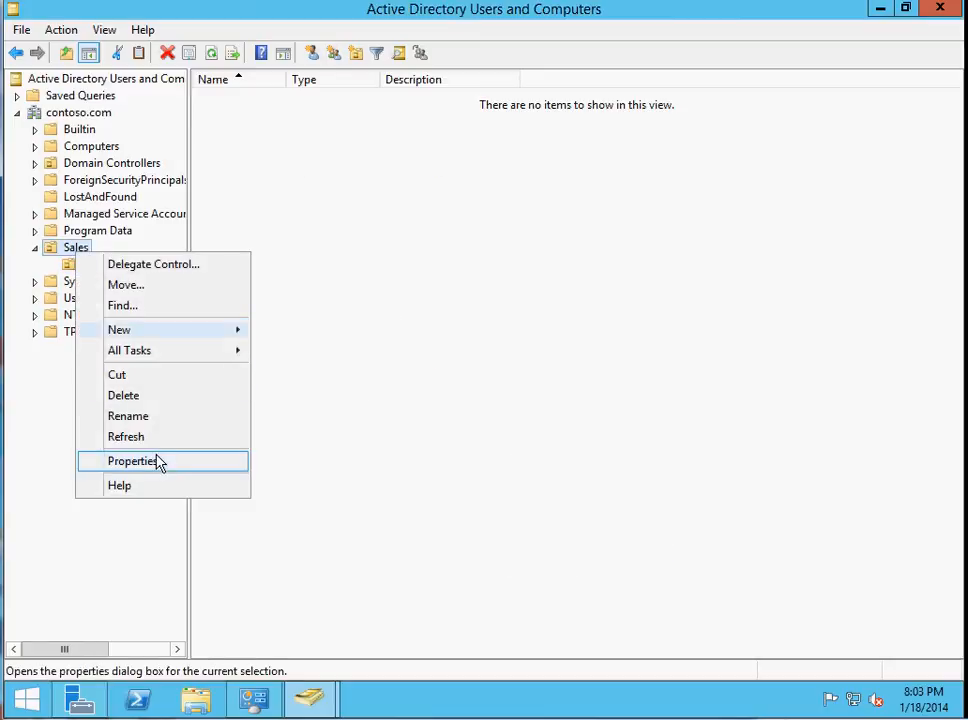
left_click(157, 405)
left_click(543, 421)
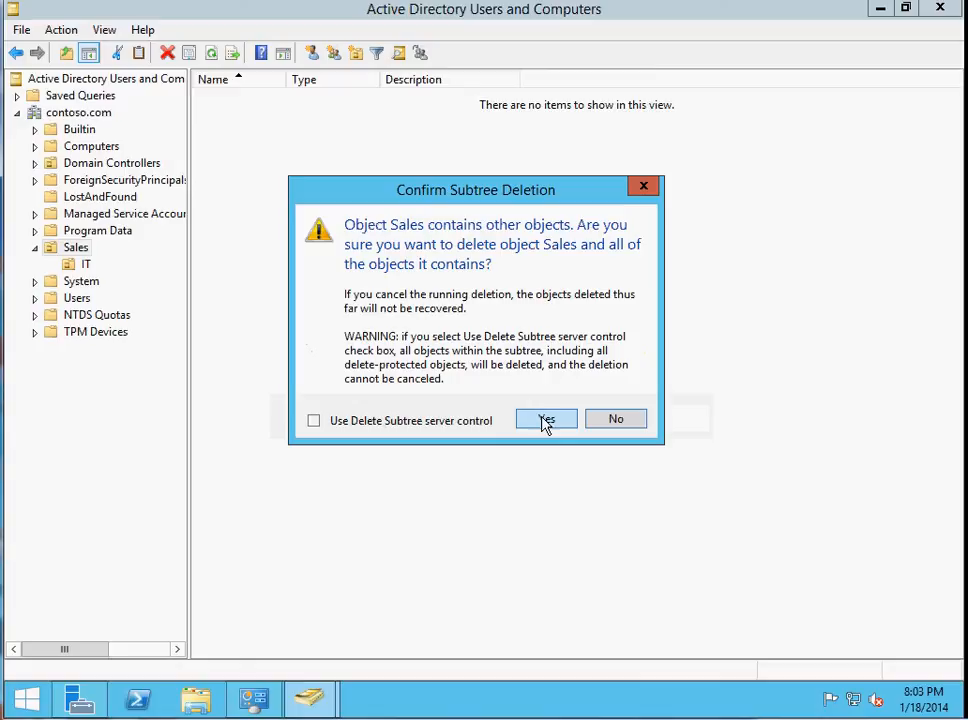
left_click(546, 421)
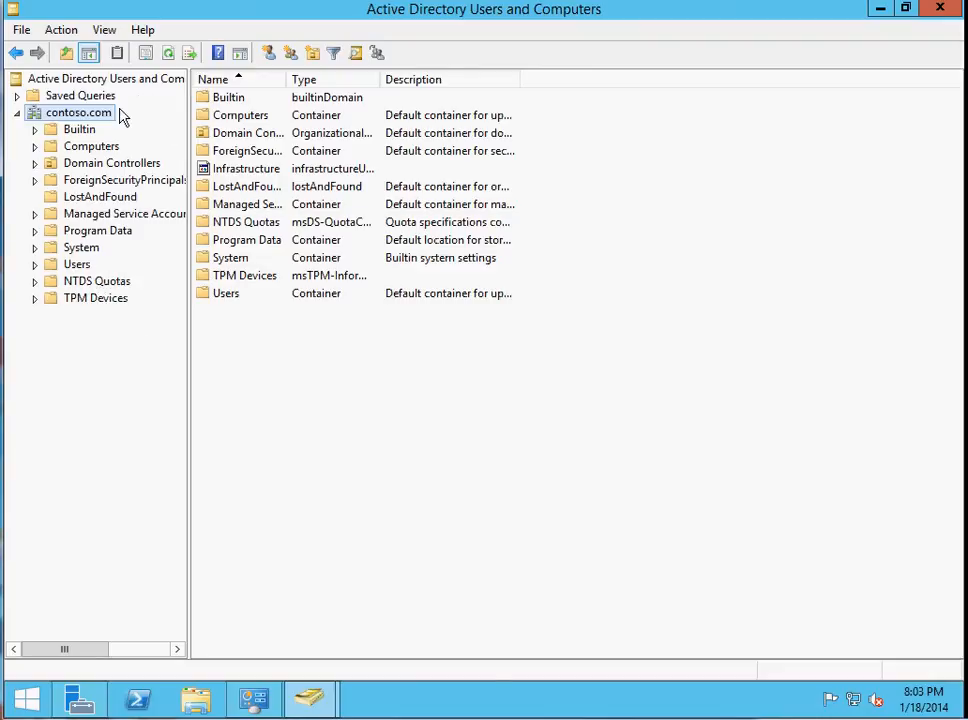
Display the contents of the Computers container and the Domain Controllers organizational unit.
left_click(50, 150)
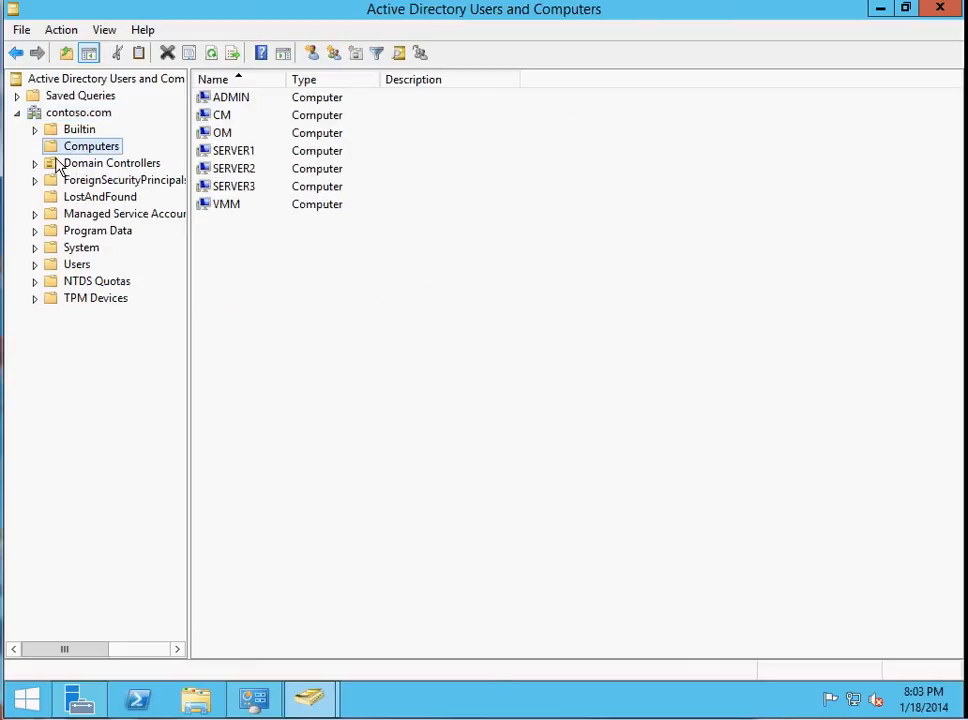
left_click(52, 165)
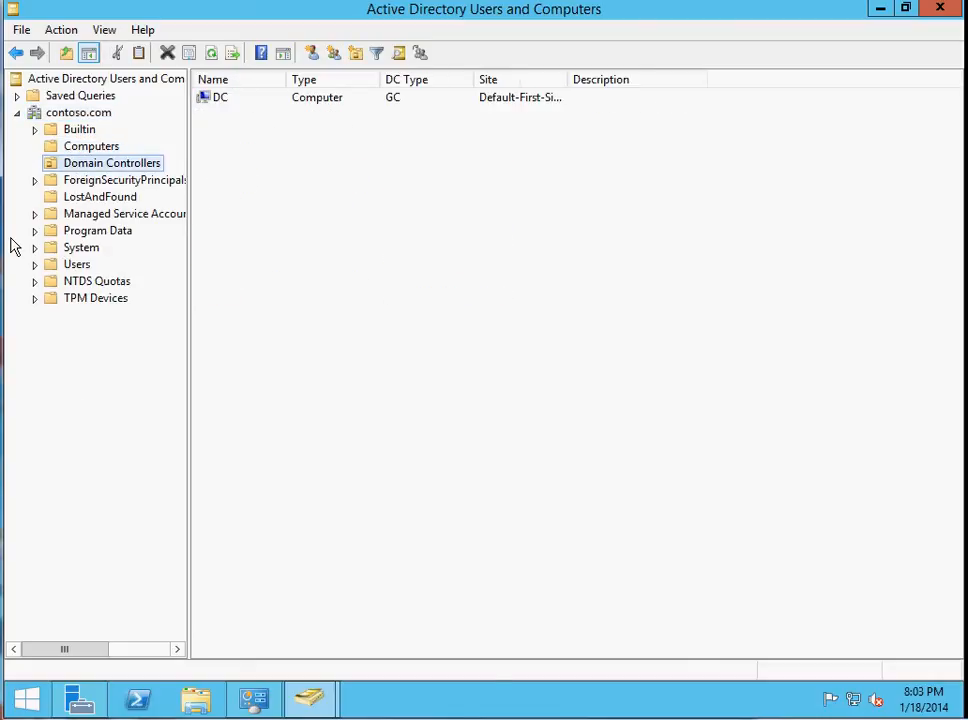